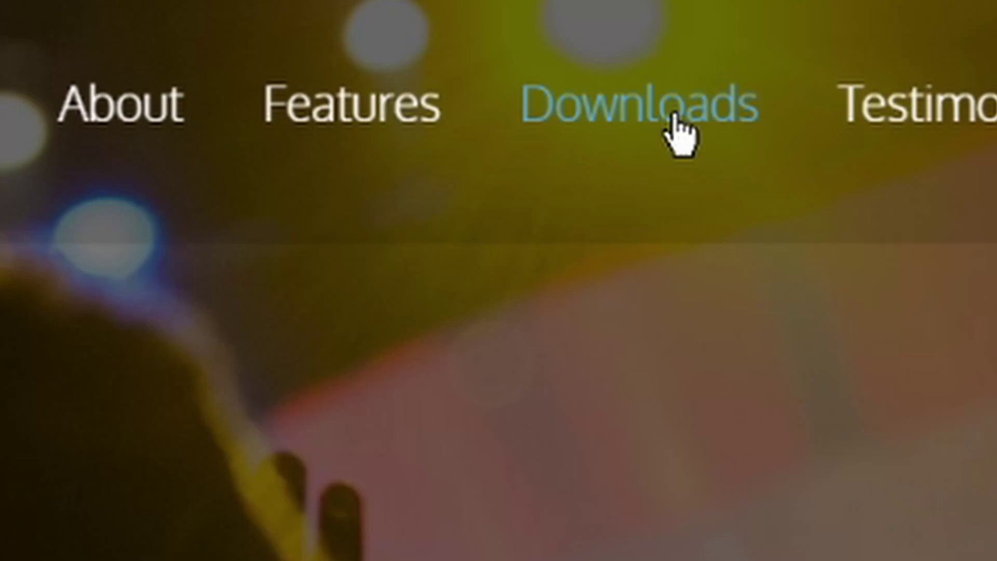
Step: Go to the openlp.org Downloads section and scroll to the OpenLP 2.4.6 Windows installer and portable options
{"action": "left_click", "coordinate": [675, 120]}
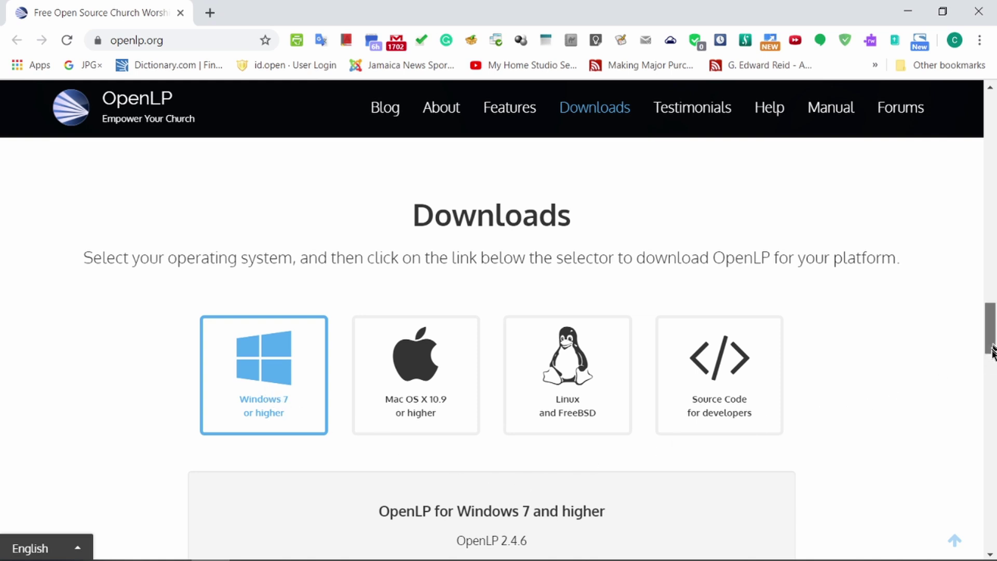
{"action": "left_click_drag", "start_coordinate": [992, 351], "coordinate": [992, 377]}
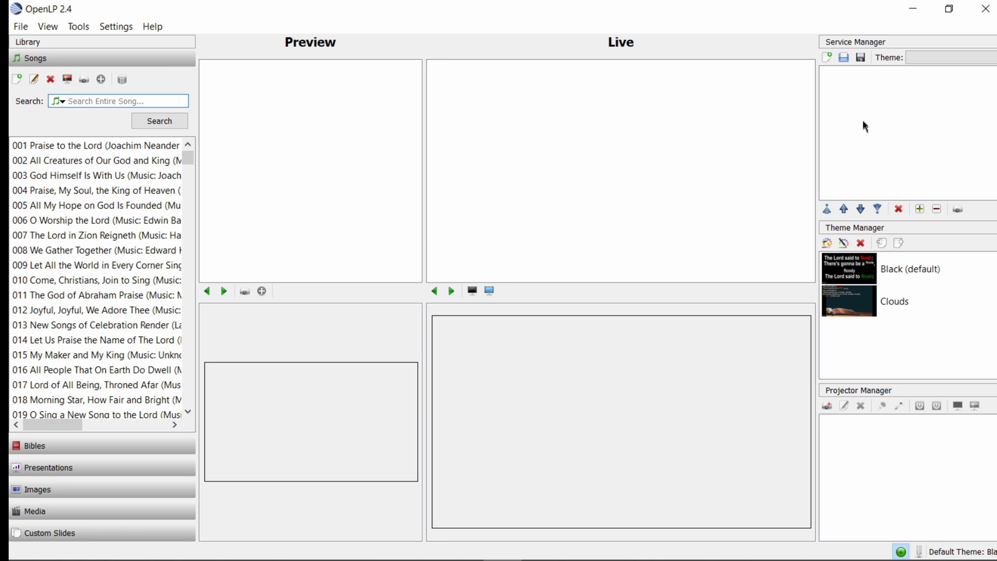
Step: Open the saved Divine Hour Template service file from the file list
{"action": "left_click", "coordinate": [844, 60]}
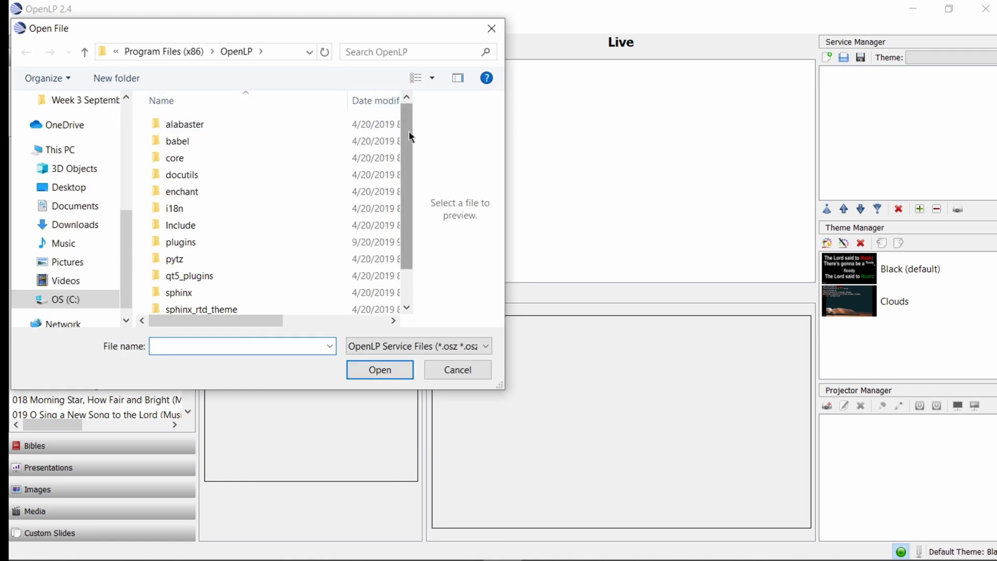
{"action": "left_click_drag", "start_coordinate": [410, 131], "coordinate": [408, 227]}
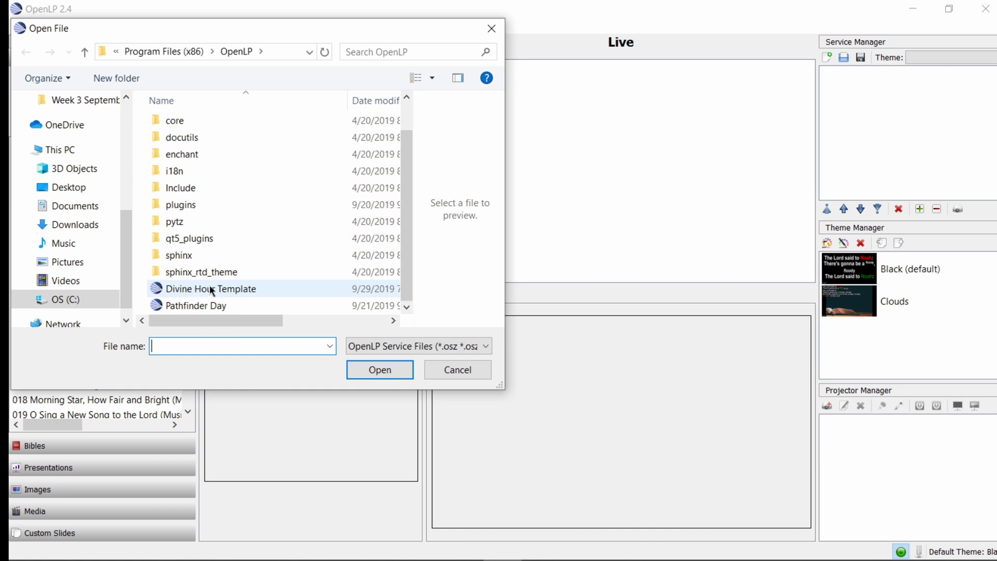
{"action": "left_click", "coordinate": [210, 289]}
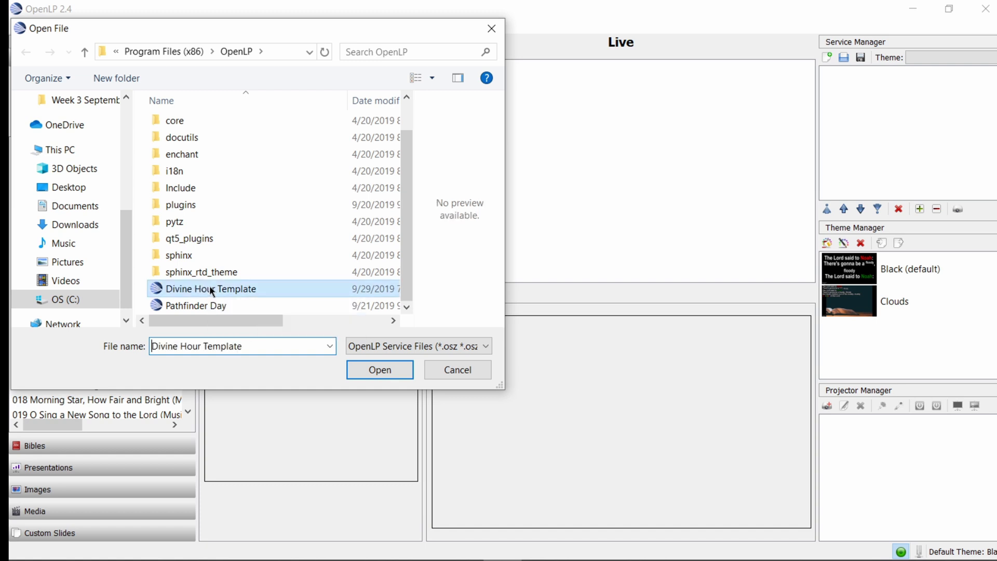
{"action": "left_click", "coordinate": [384, 370]}
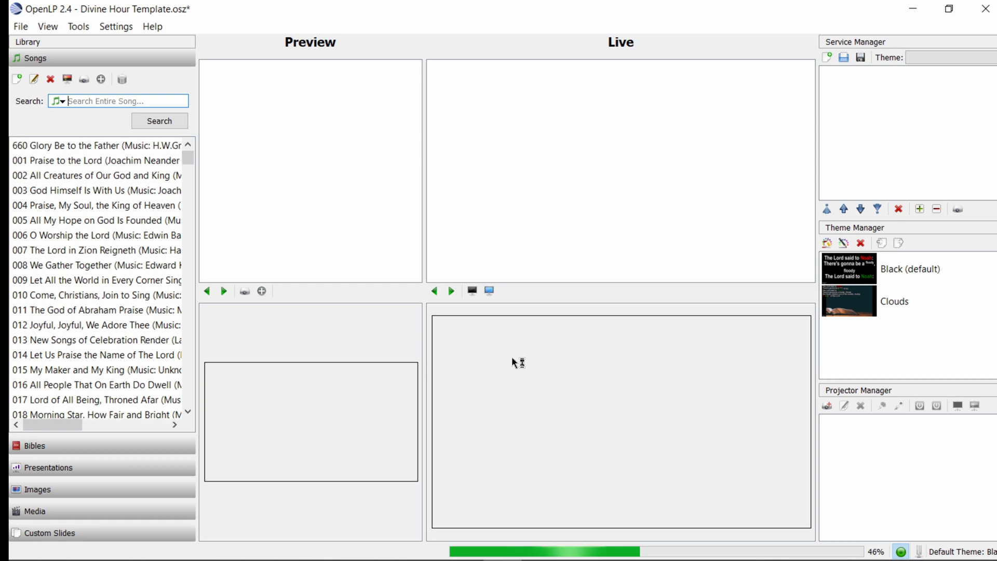
Step: Collapse all service items and send 671 As We Come to You in Prayer live
{"action": "left_click", "coordinate": [938, 209]}
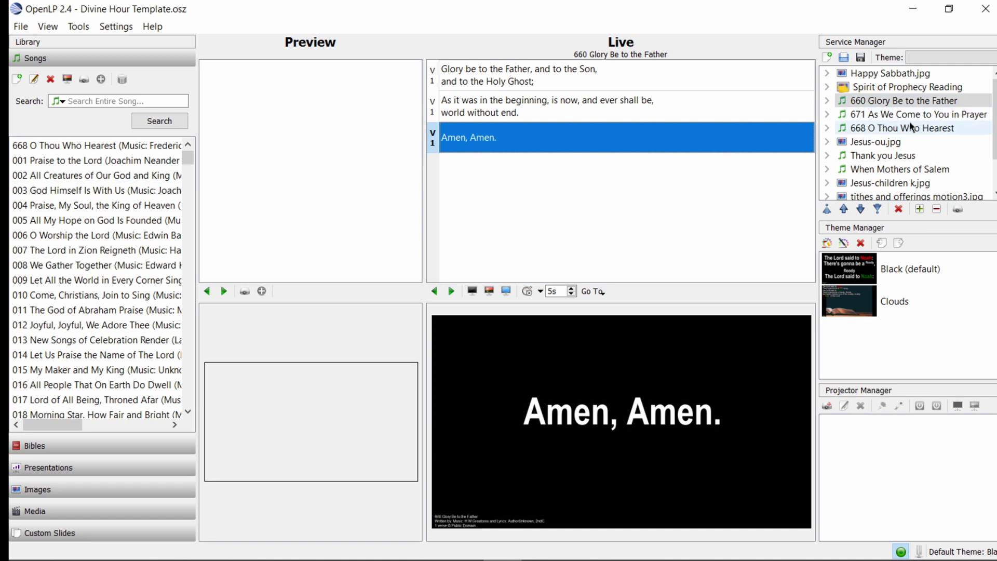
{"action": "left_click", "coordinate": [913, 119]}
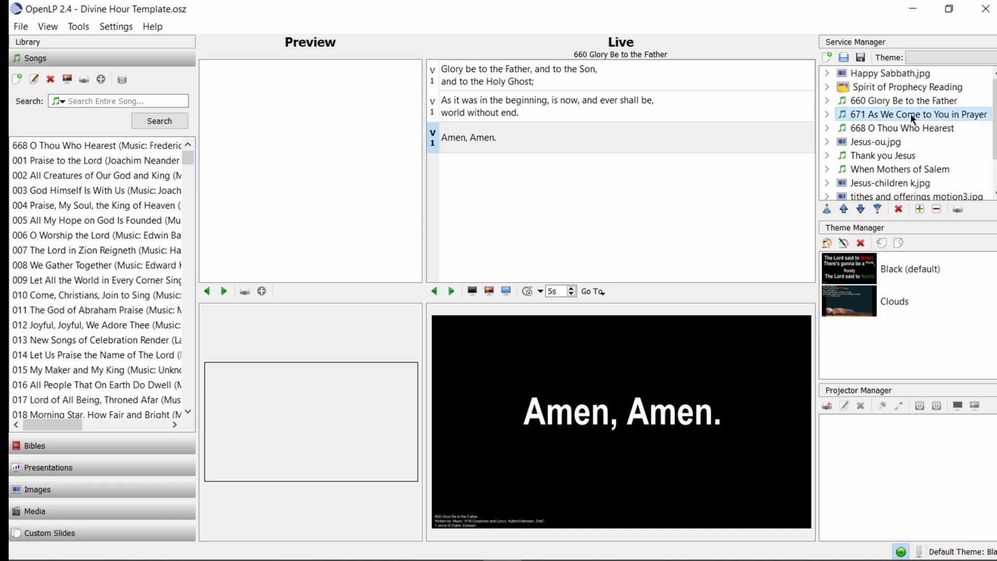
{"action": "double_click", "coordinate": [881, 119]}
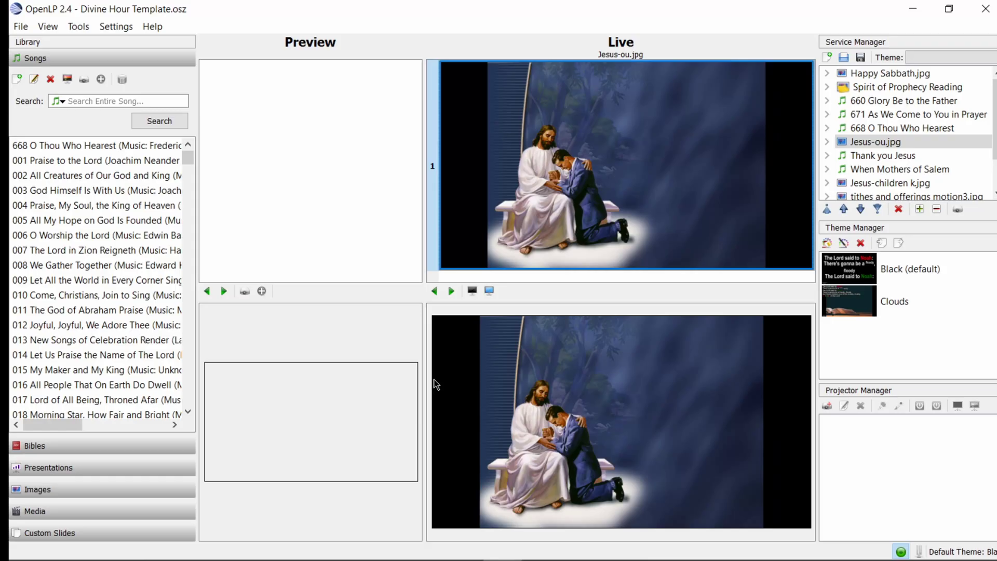
Step: Send Thank you Jesus, When Mothers of Salem, 690 Dismiss Us, Lord, With Blessing, and Jesus-crucifiction 1ay.jpg live in turn
{"action": "double_click", "coordinate": [889, 159]}
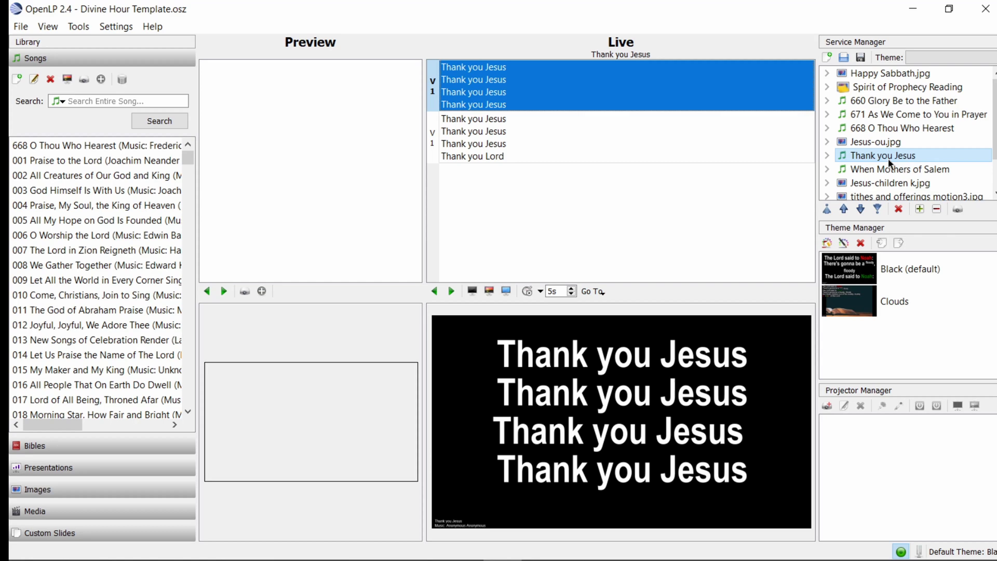
{"action": "double_click", "coordinate": [890, 173]}
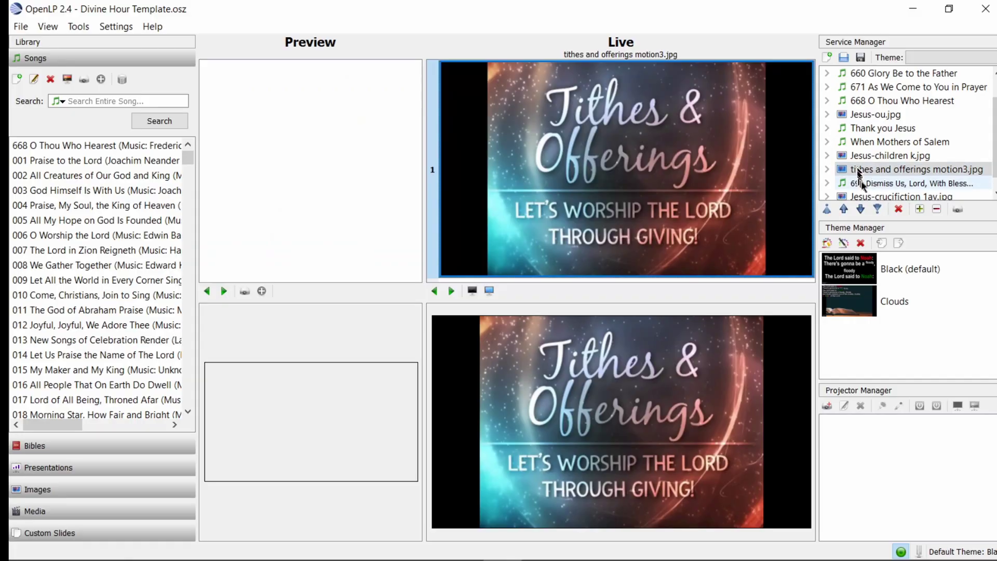
{"action": "double_click", "coordinate": [867, 187]}
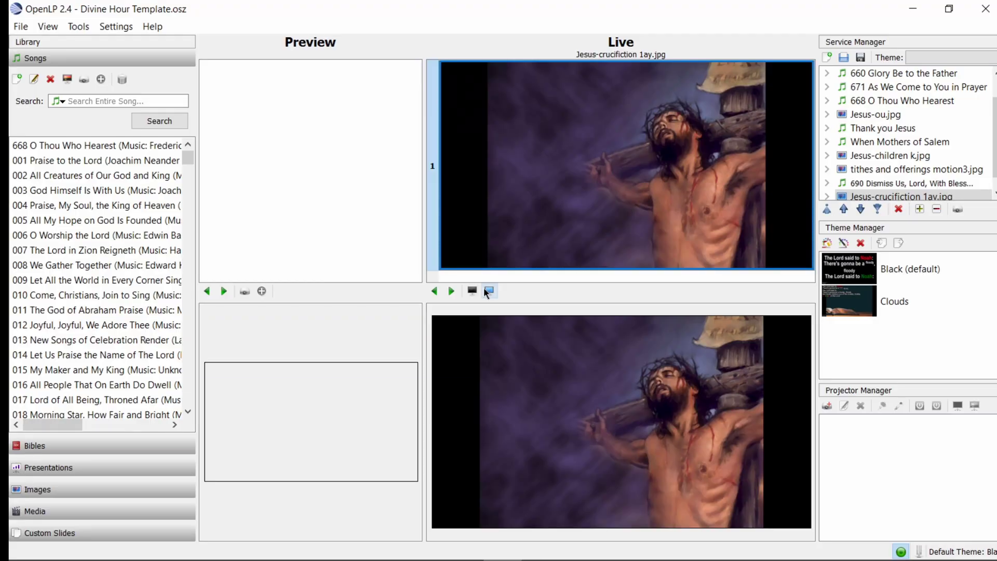
{"action": "left_click", "coordinate": [883, 196]}
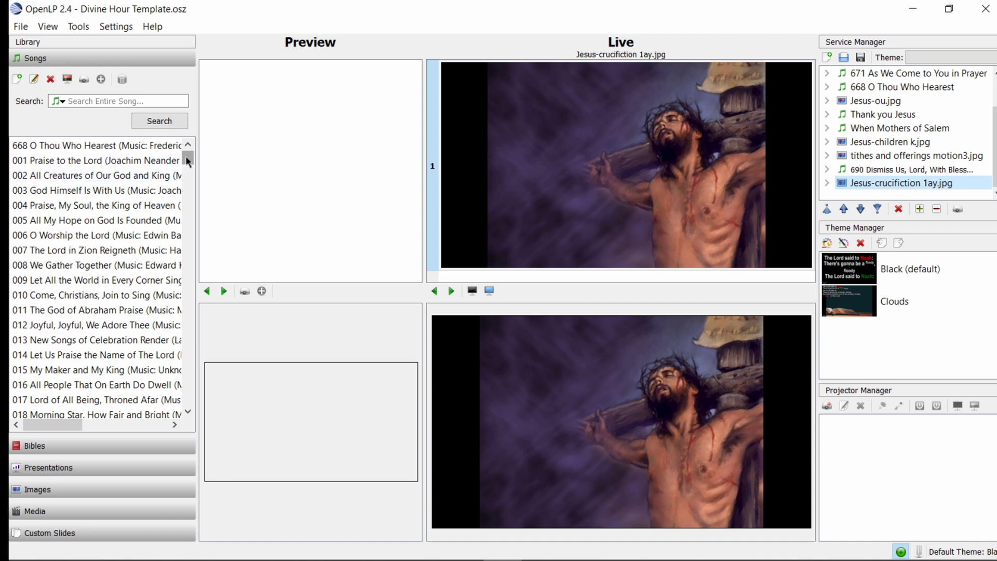
{"action": "mouse_move", "coordinate": [183, 154]}
{"action": "left_mouse_down"}
{"action": "mouse_move", "coordinate": [187, 184]}
{"action": "mouse_move", "coordinate": [189, 148]}
{"action": "left_mouse_up"}
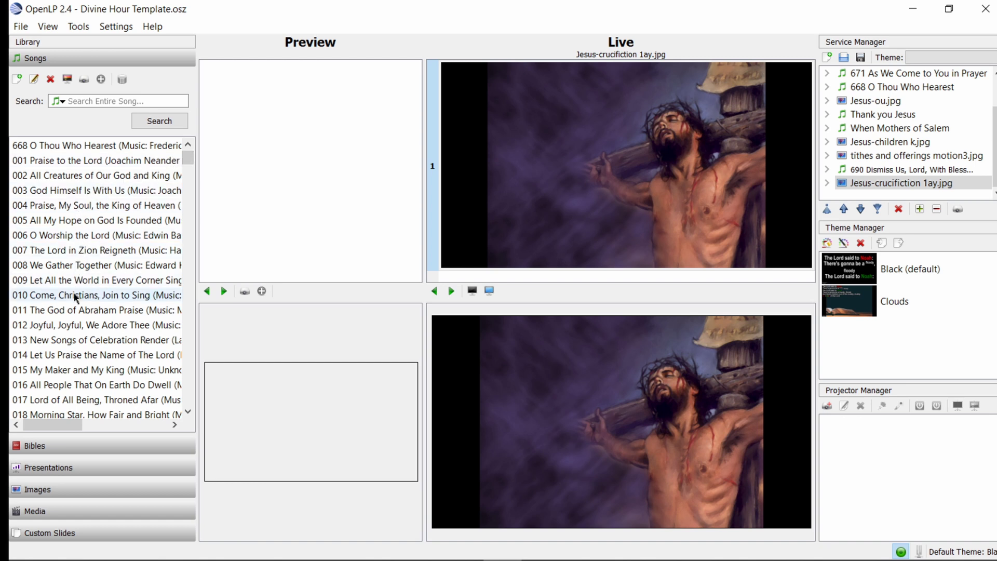
Step: Search the song library for 10 and preview 010 Come, Christians, Join to Sing
{"action": "left_click", "coordinate": [87, 101]}
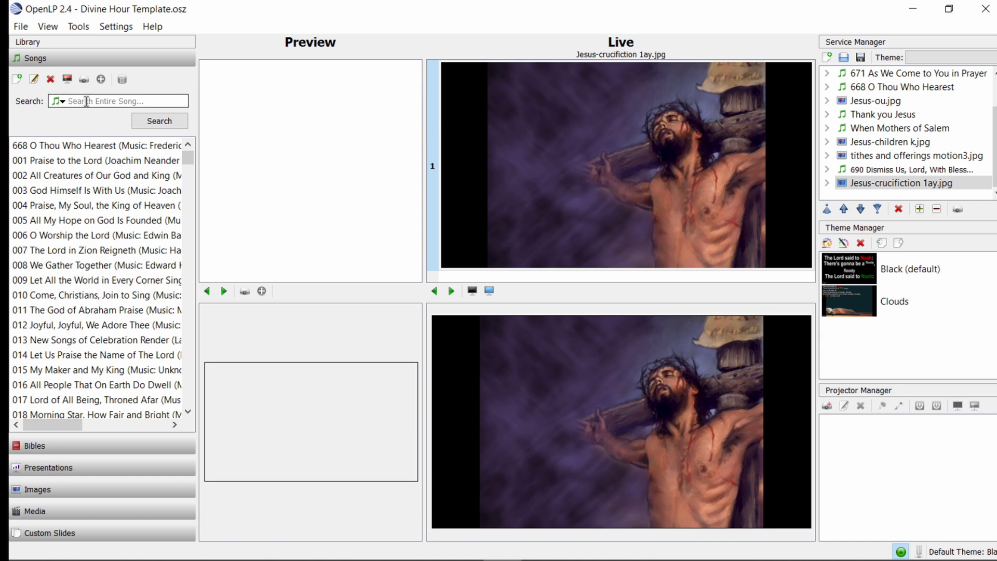
{"action": "type", "text": "10"}
{"action": "key", "text": "Return"}
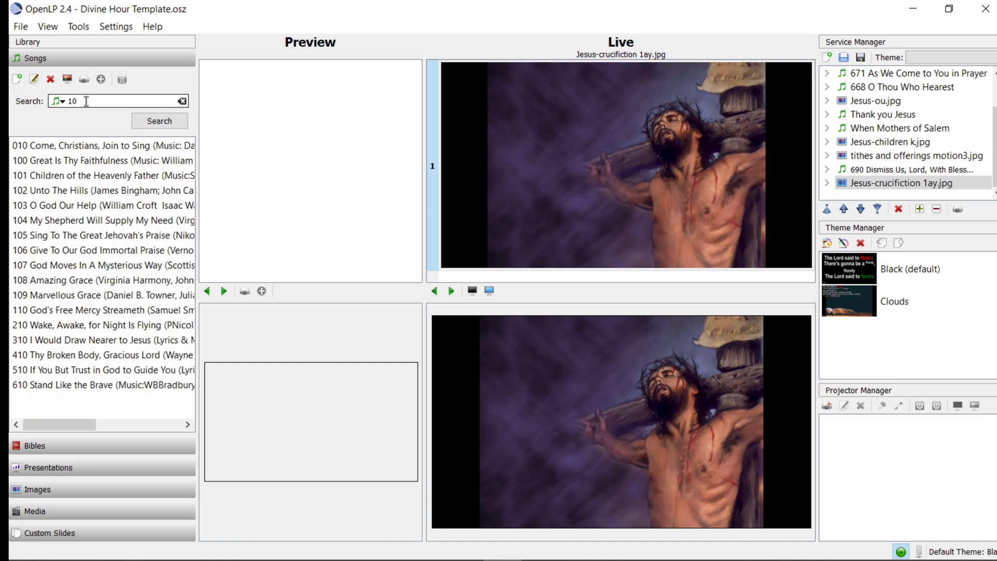
{"action": "double_click", "coordinate": [114, 147]}
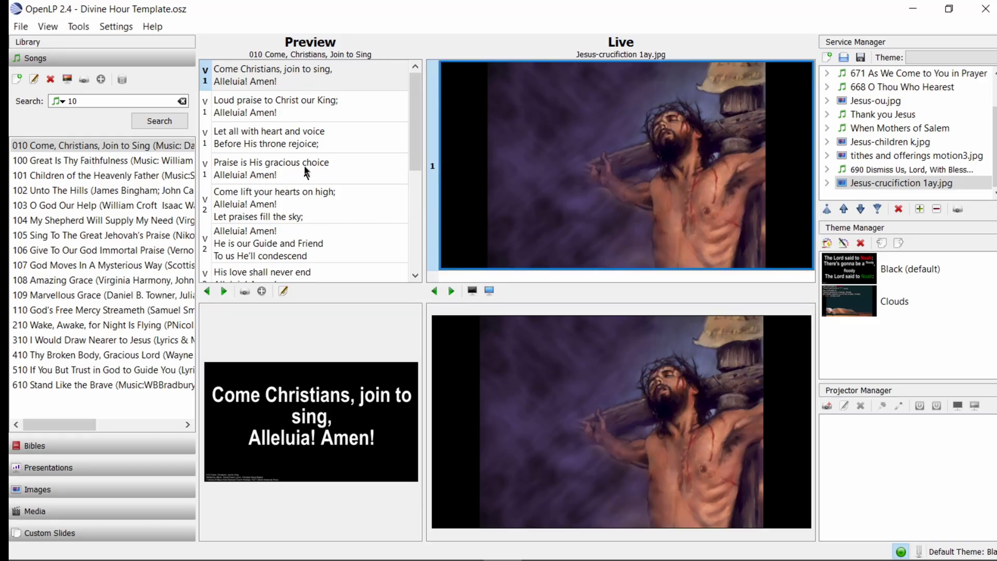
Step: Send 010 Come, Christians, Join to Sing live and append it to the end of the service
{"action": "mouse_move", "coordinate": [415, 167]}
{"action": "left_mouse_down"}
{"action": "mouse_move", "coordinate": [414, 215]}
{"action": "mouse_move", "coordinate": [412, 167]}
{"action": "left_mouse_up"}
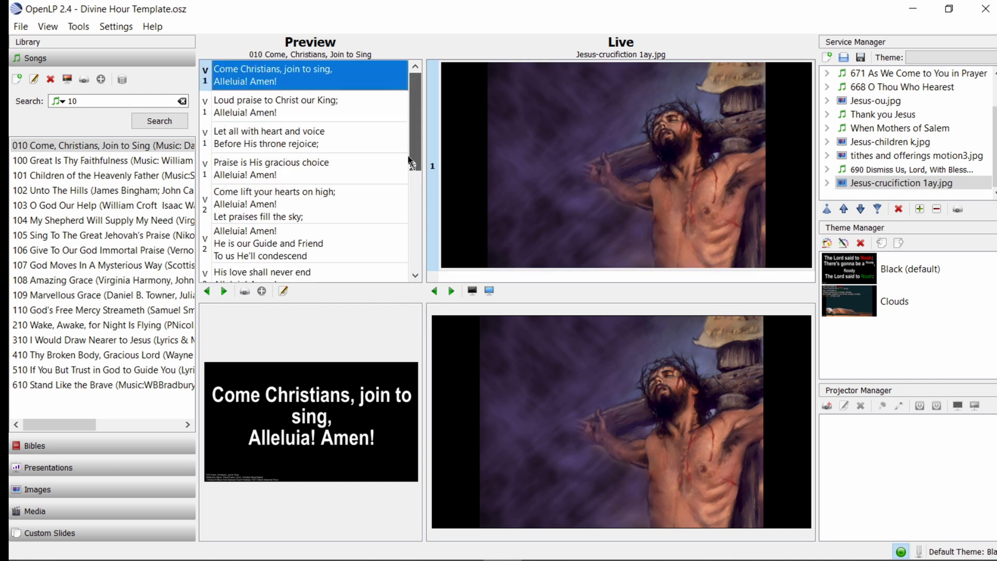
{"action": "left_click", "coordinate": [244, 291]}
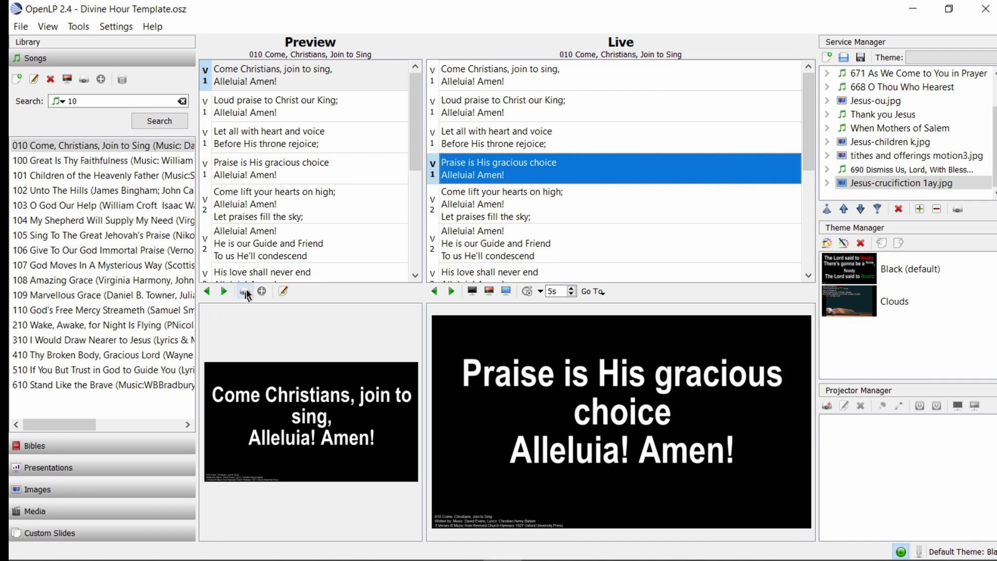
{"action": "left_click", "coordinate": [867, 183]}
{"action": "scroll", "coordinate": [866, 183], "scroll_direction": "up", "scroll_amount": 1}
{"action": "scroll", "coordinate": [866, 183], "scroll_direction": "down", "scroll_amount": 1}
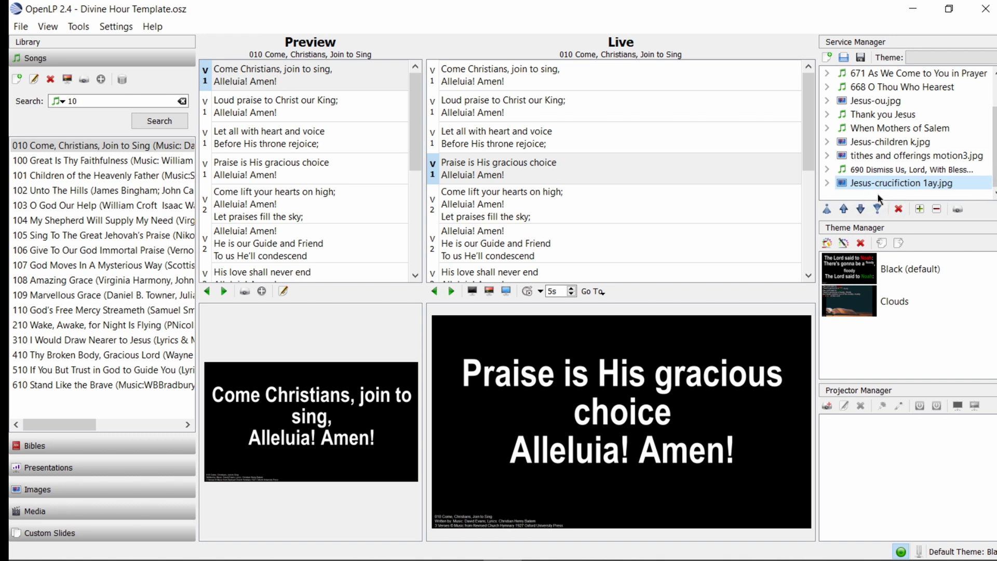
{"action": "left_click", "coordinate": [262, 292]}
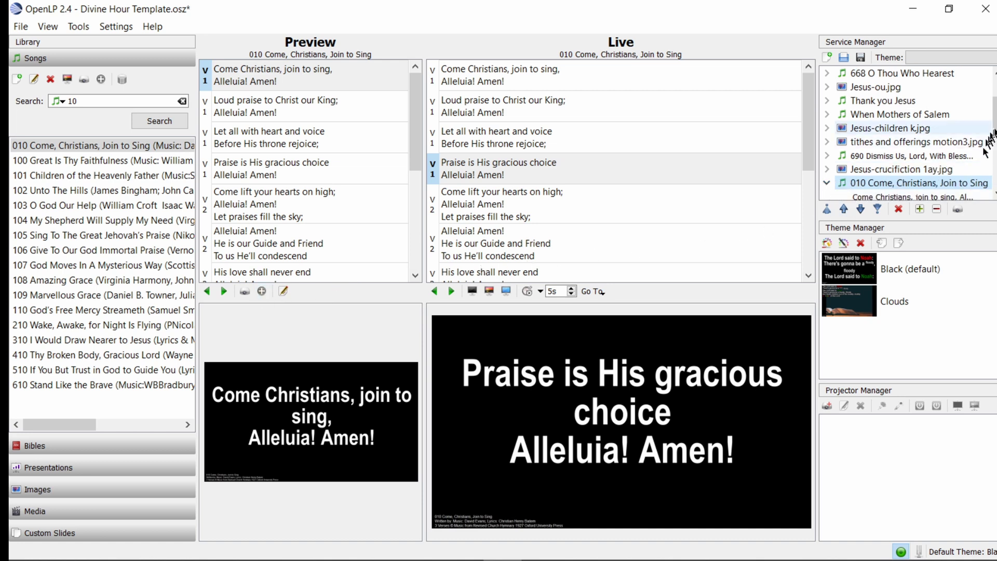
Step: Collapse every service item so 010 Come, Christians, Join to Sing shows as one row
{"action": "left_click_drag", "start_coordinate": [995, 127], "coordinate": [995, 142]}
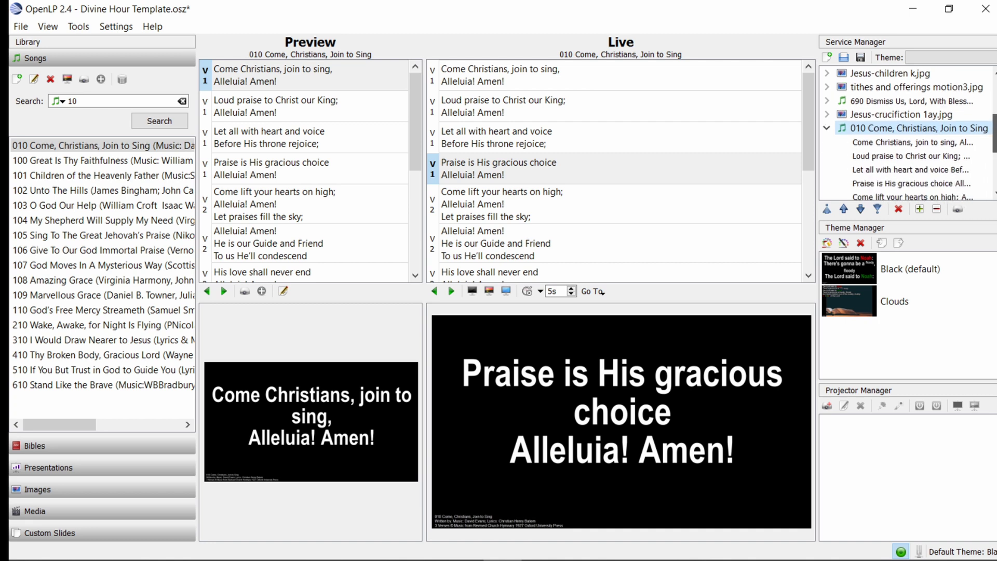
{"action": "left_click", "coordinate": [937, 210]}
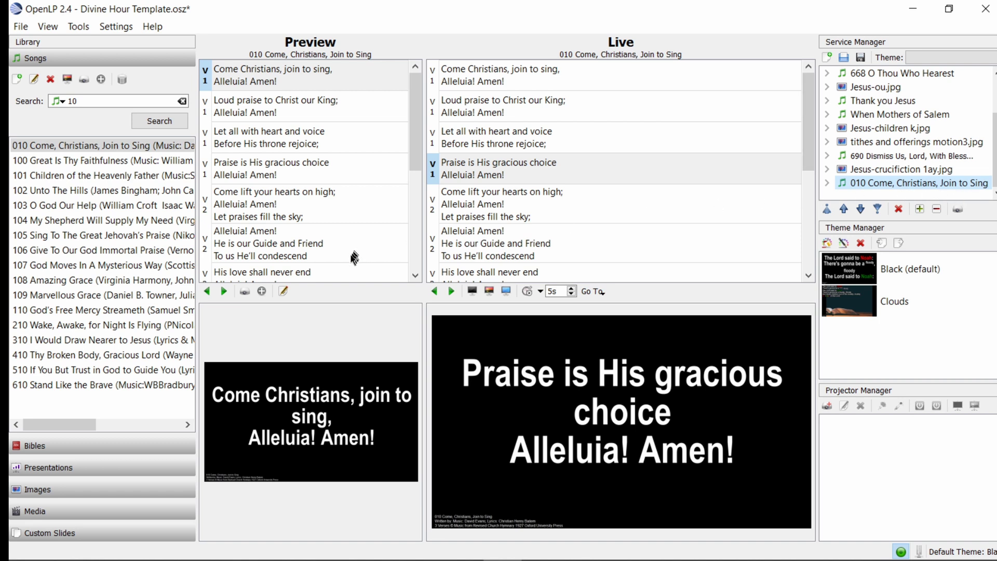
Step: Replace the song search with 383 and add 383 O Day of Rest and Gladness to the service
{"action": "left_click", "coordinate": [57, 147]}
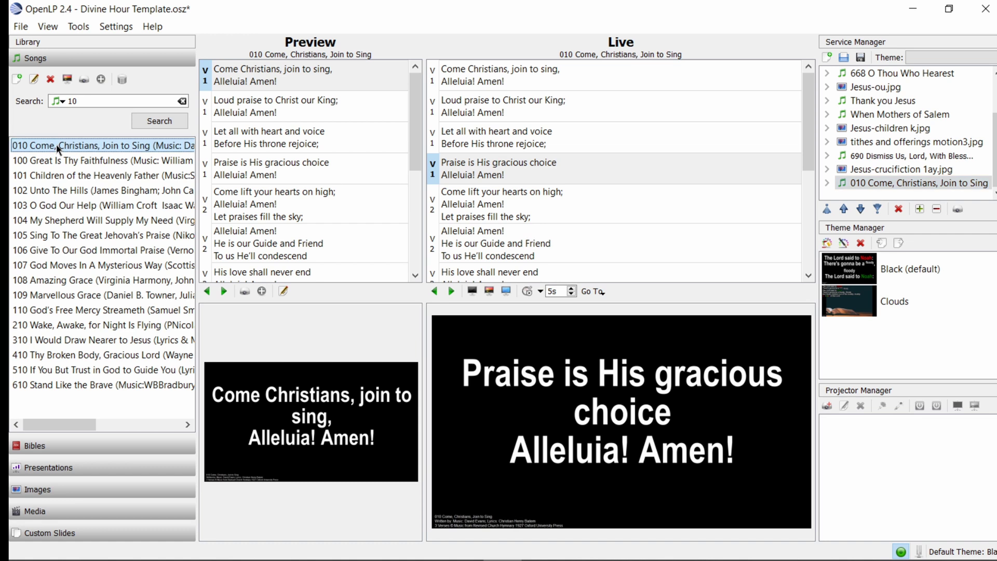
{"action": "left_click", "coordinate": [89, 101]}
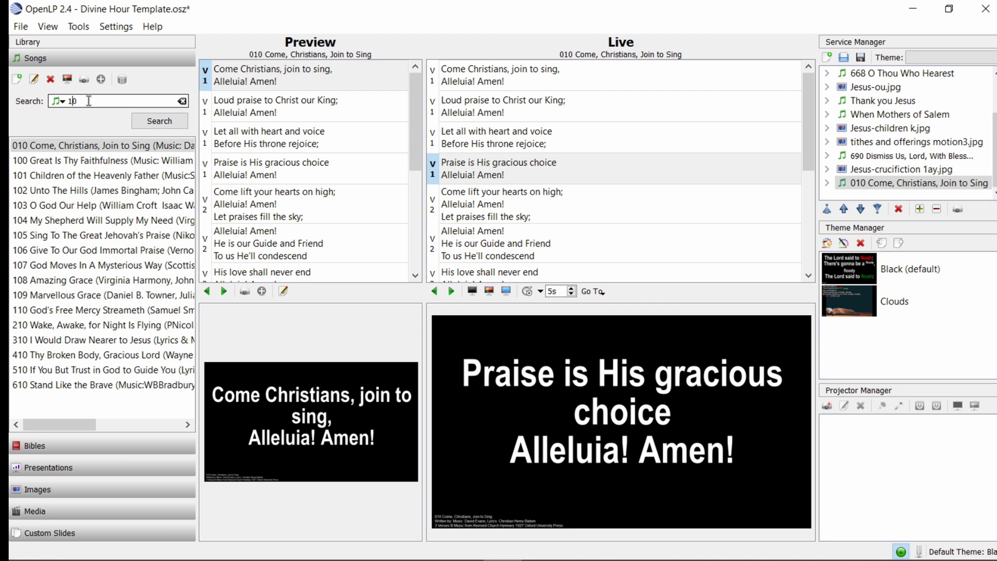
{"action": "key", "text": "BackSpace"}
{"action": "key", "text": "Delete"}
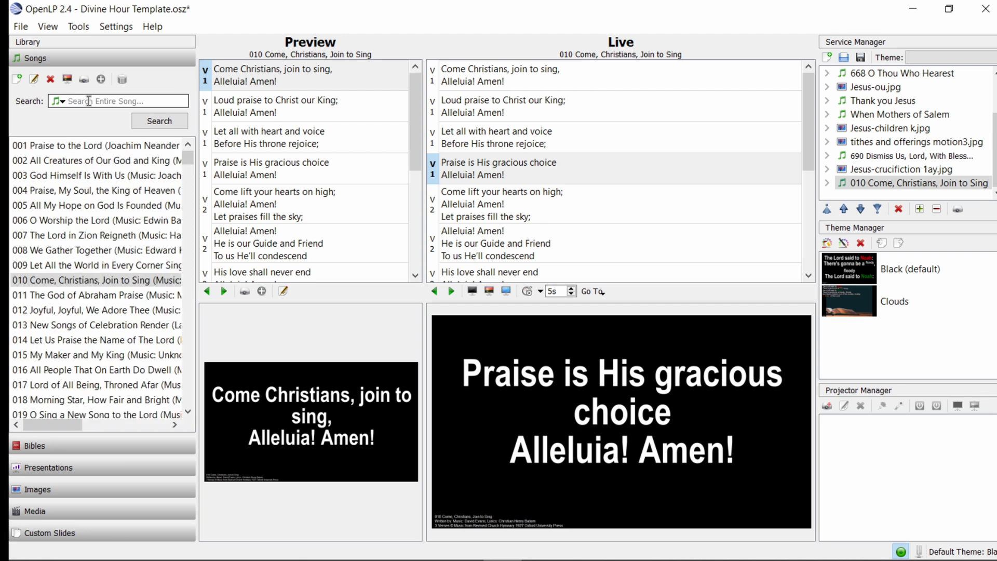
{"action": "type", "text": "383"}
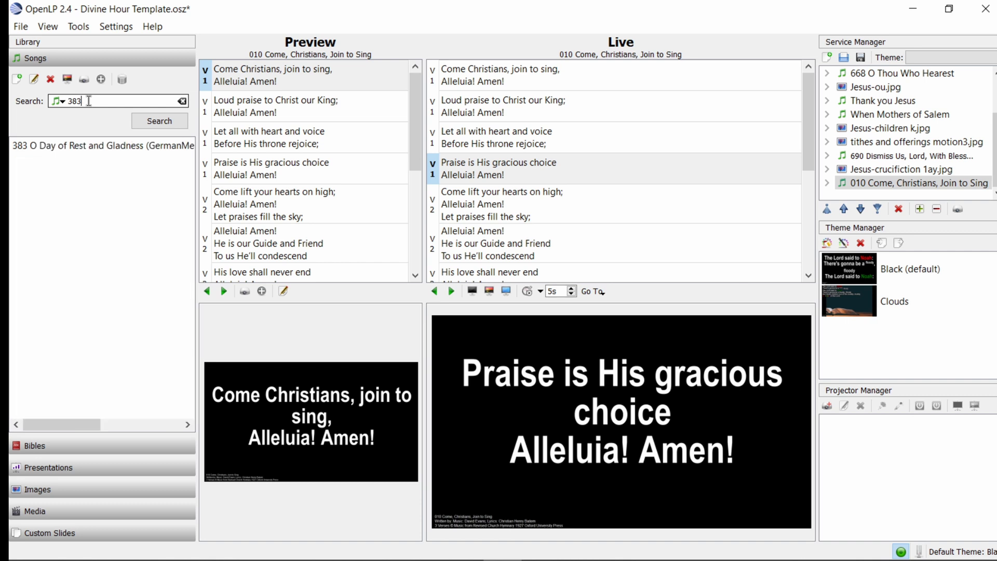
{"action": "left_click", "coordinate": [82, 150]}
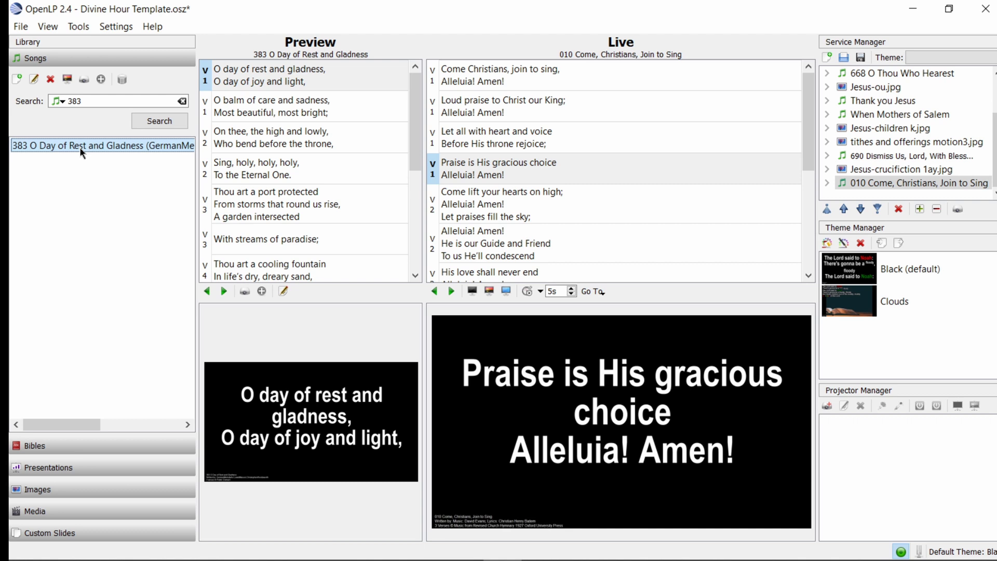
{"action": "left_click", "coordinate": [97, 79]}
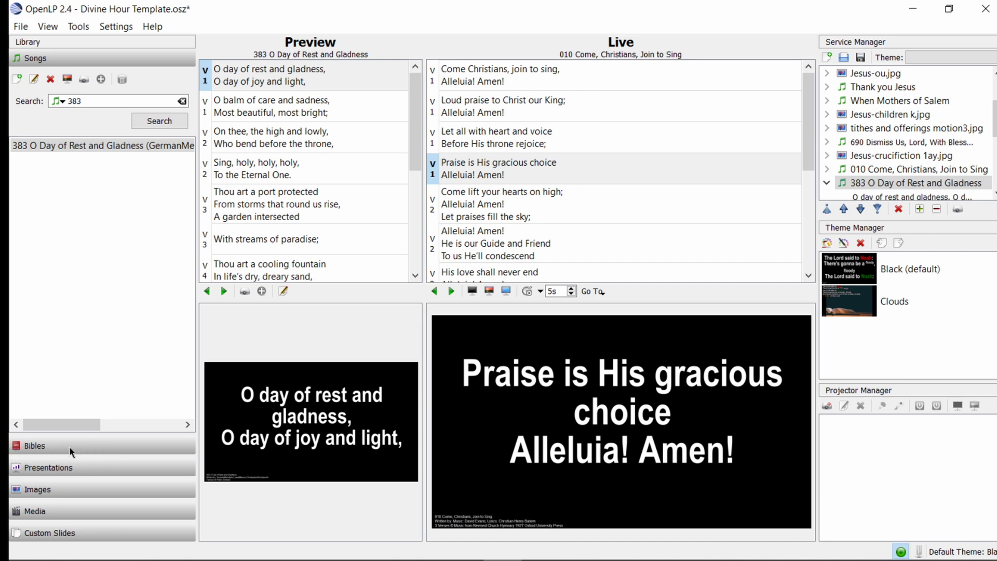
Step: Switch the library to Bibles and leave KJV selected as the version
{"action": "left_click", "coordinate": [54, 447]}
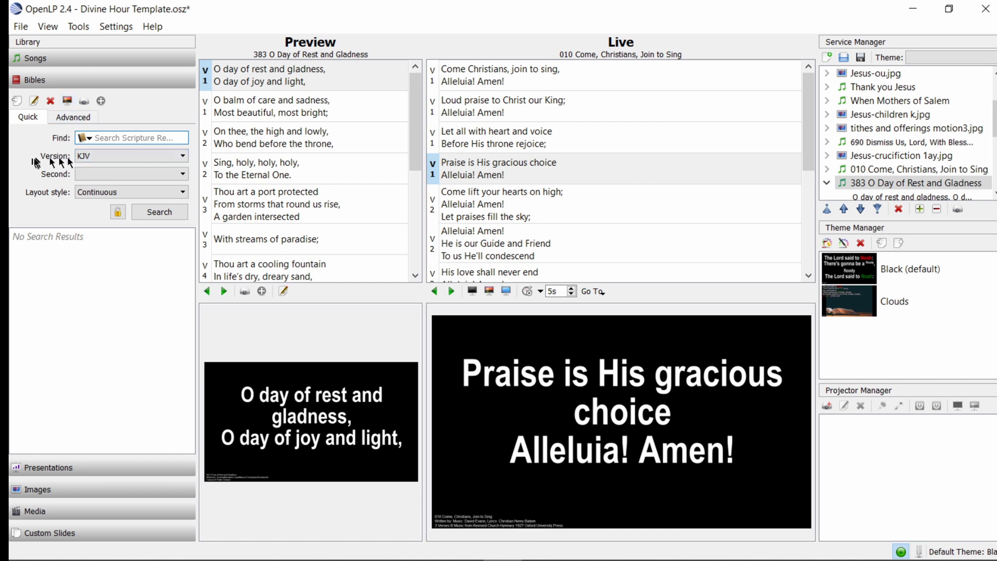
{"action": "left_click", "coordinate": [98, 155]}
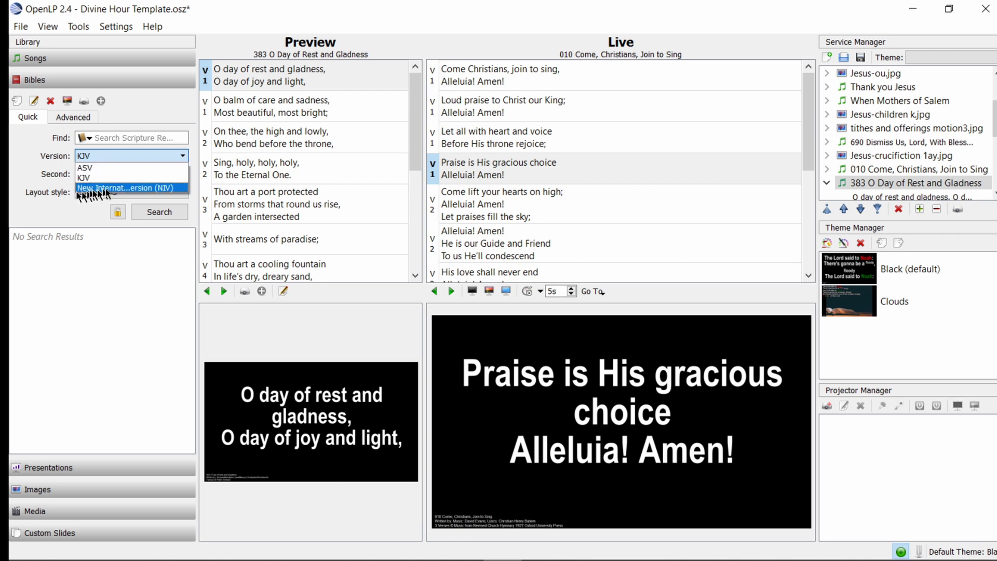
{"action": "left_click", "coordinate": [110, 154]}
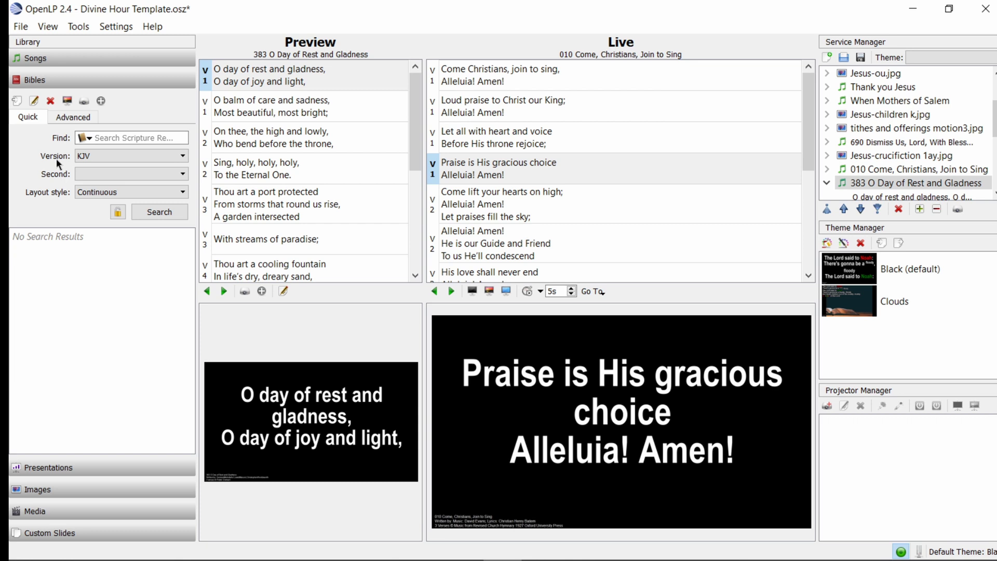
Step: In Advanced search, keep Genesis chapter 1 verse 1 and end the passage at verse 31
{"action": "left_click", "coordinate": [74, 118]}
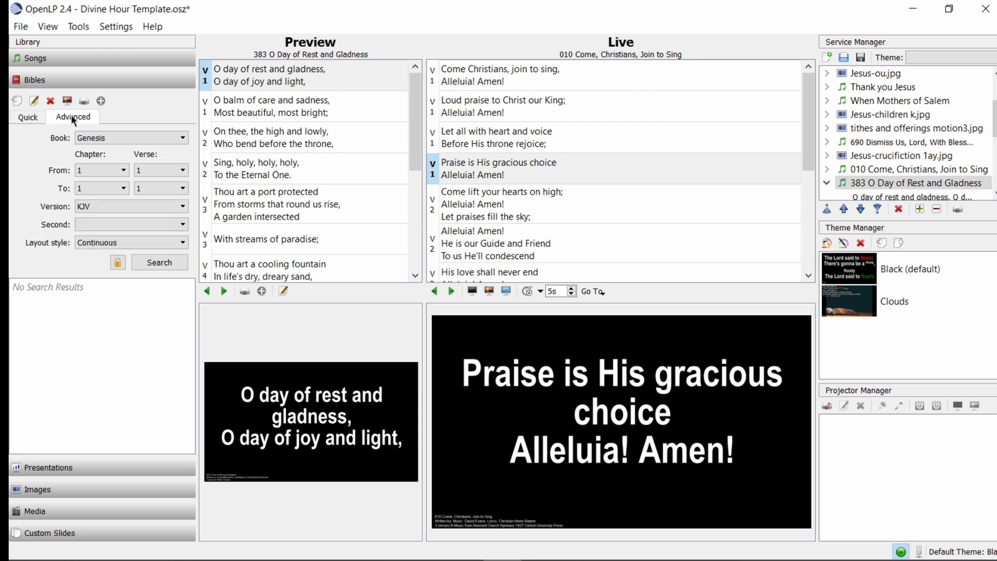
{"action": "left_click", "coordinate": [87, 138]}
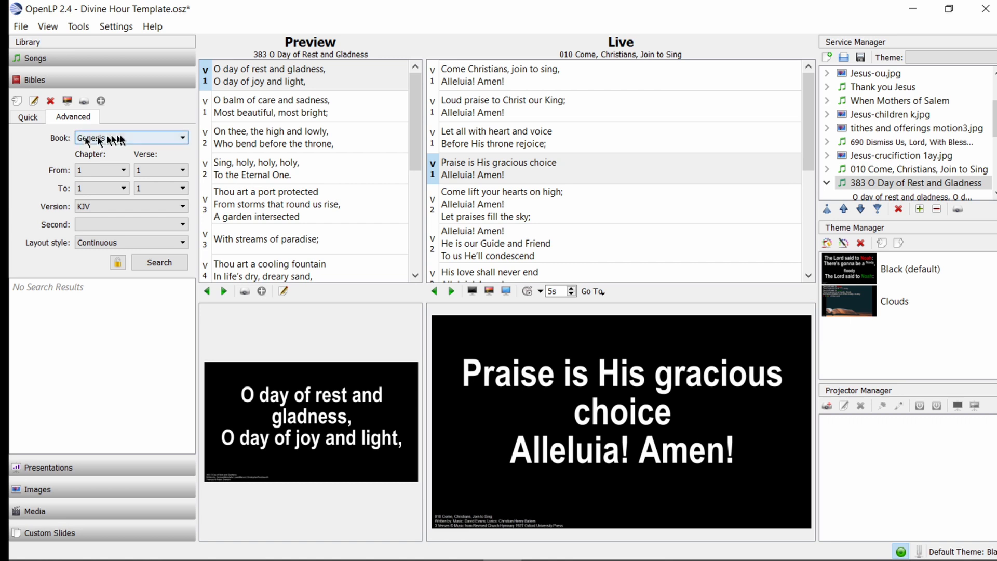
{"action": "left_click", "coordinate": [121, 139]}
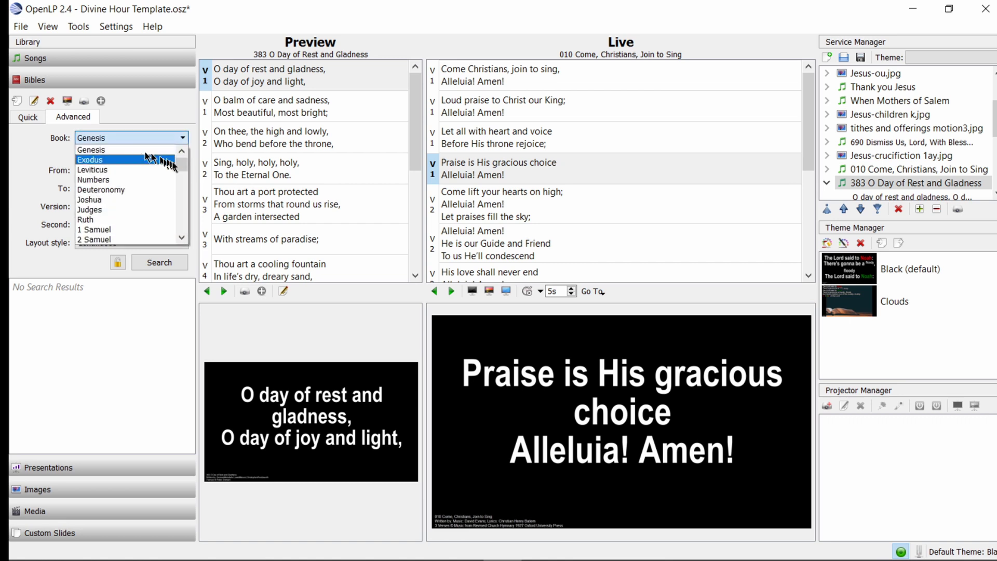
{"action": "left_click", "coordinate": [112, 138]}
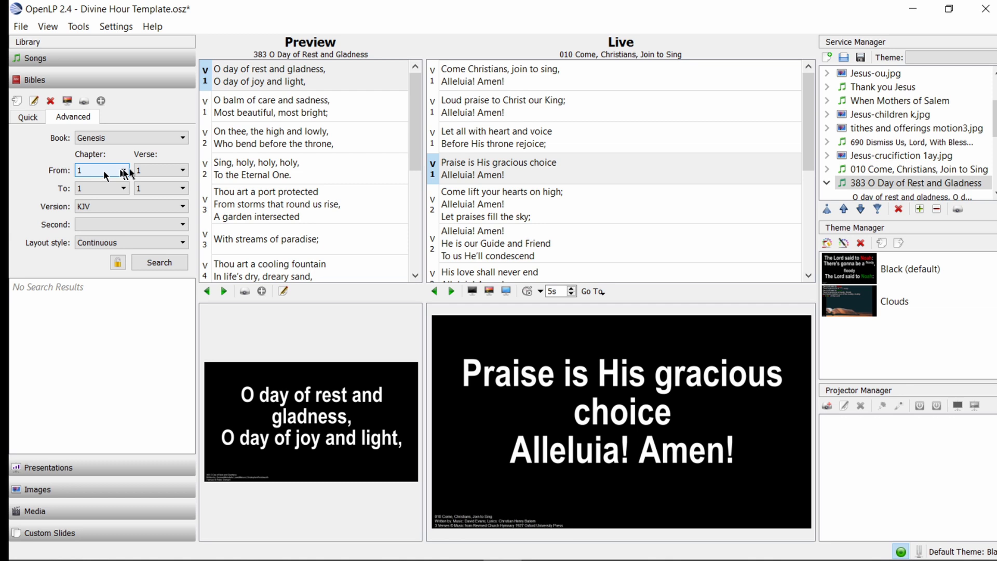
{"action": "left_click", "coordinate": [140, 189]}
{"action": "left_click_drag", "start_coordinate": [181, 219], "coordinate": [181, 276]}
{"action": "left_click", "coordinate": [153, 289]}
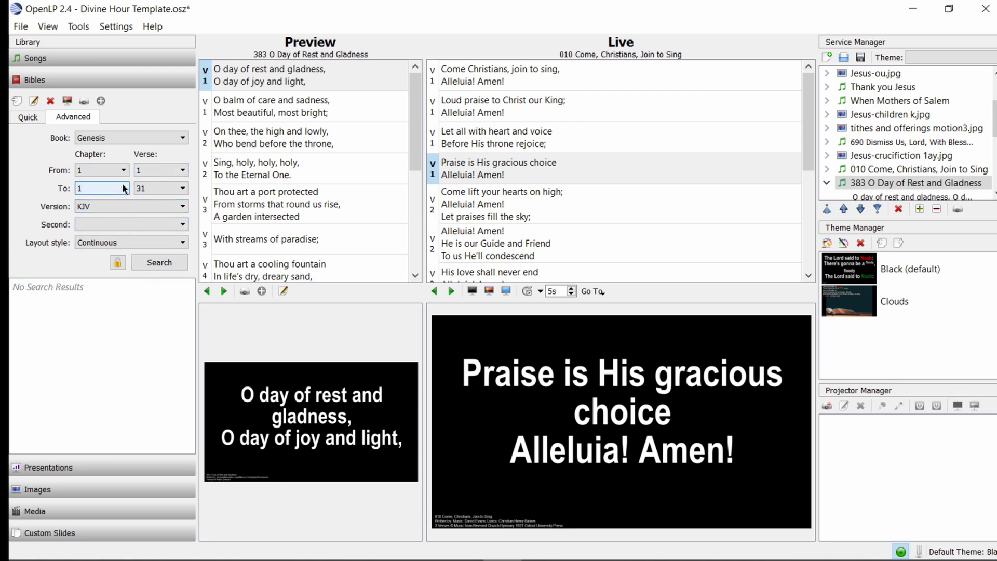
Step: Search for Genesis 1:1-31 KJV and scroll through all 31 verses in the preview
{"action": "left_click", "coordinate": [146, 268]}
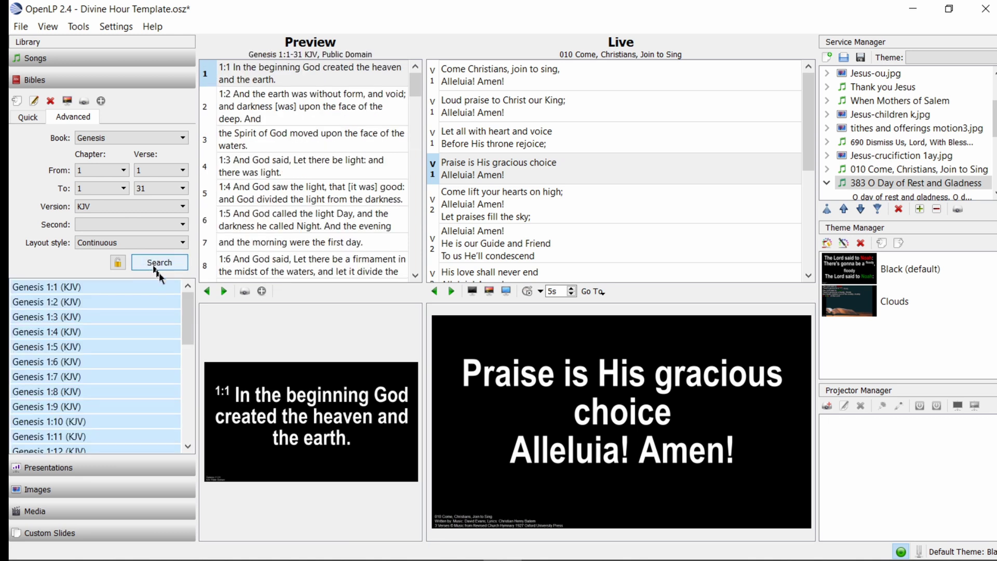
{"action": "mouse_move", "coordinate": [185, 304]}
{"action": "left_mouse_down"}
{"action": "mouse_move", "coordinate": [189, 408]}
{"action": "mouse_move", "coordinate": [183, 301]}
{"action": "left_mouse_up"}
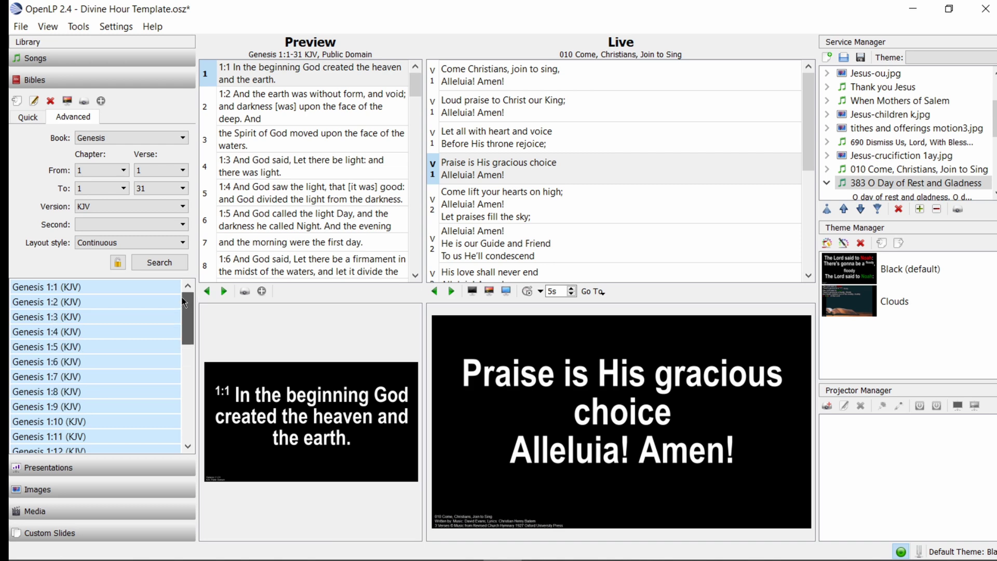
{"action": "left_click", "coordinate": [416, 93]}
{"action": "left_click_drag", "start_coordinate": [416, 93], "coordinate": [414, 182]}
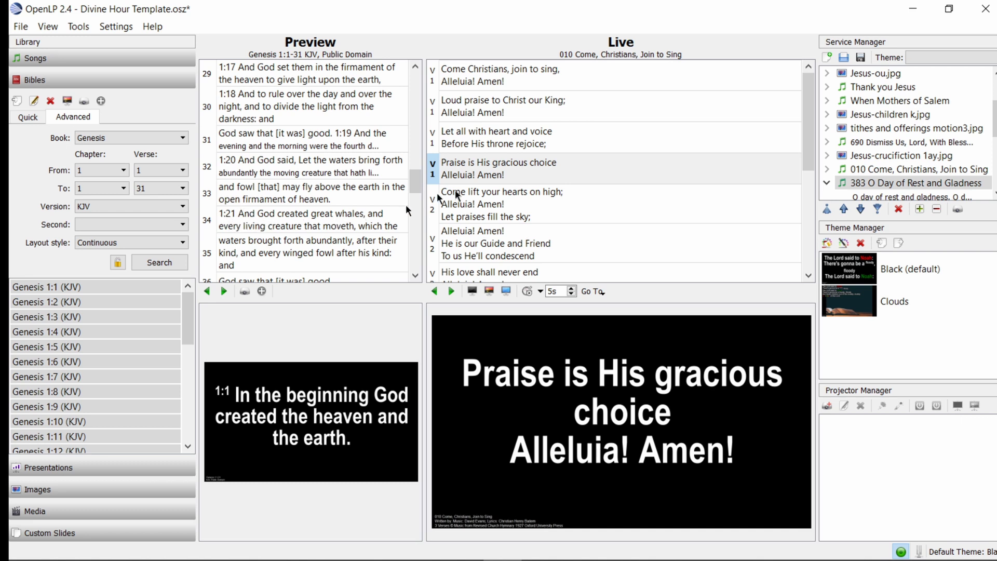
{"action": "left_click_drag", "start_coordinate": [415, 181], "coordinate": [415, 85]}
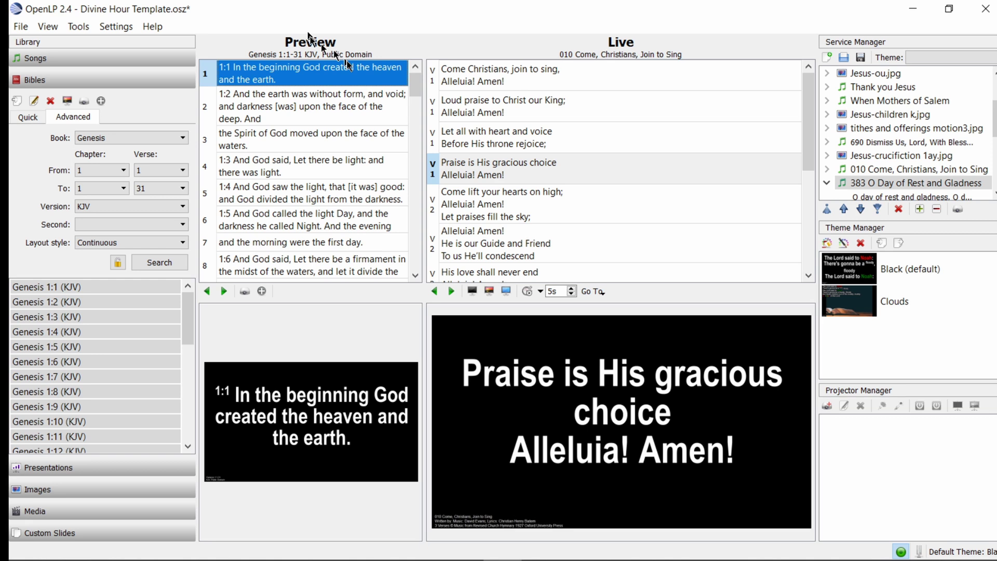
Step: Append Genesis 1:1-31 KJV after 383 O Day of Rest and Gladness and collapse all service items
{"action": "left_click", "coordinate": [263, 290]}
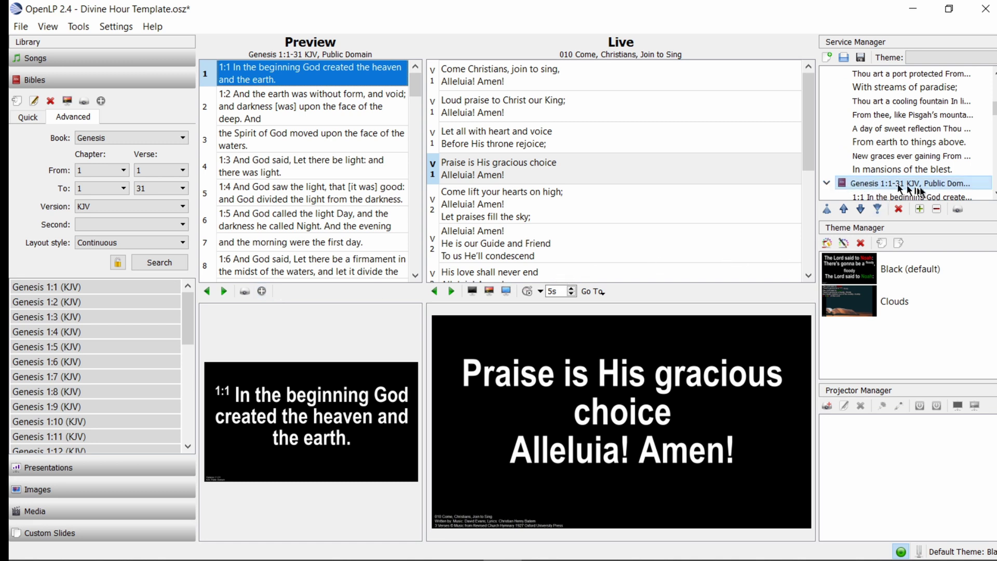
{"action": "left_click", "coordinate": [994, 193]}
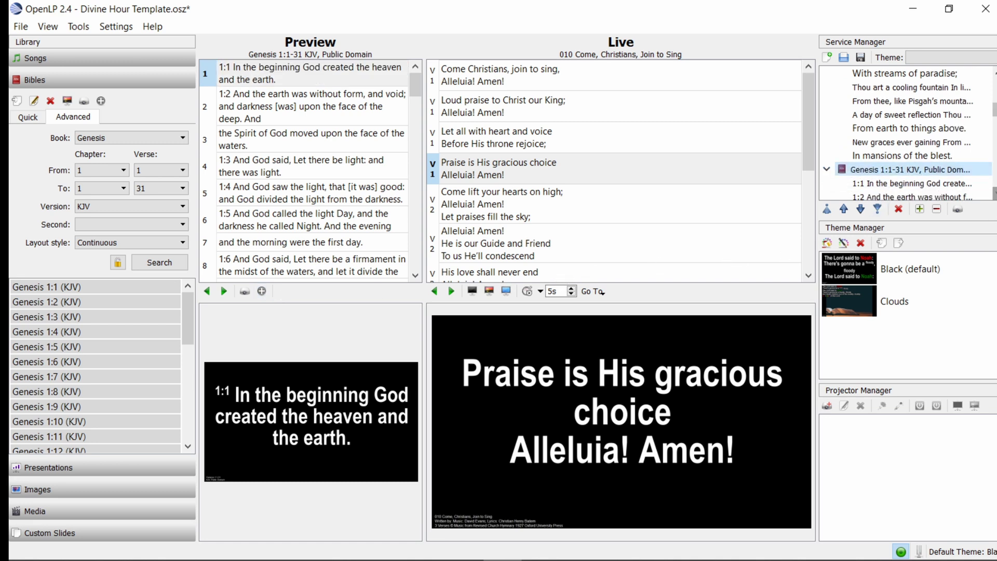
{"action": "left_click", "coordinate": [937, 209]}
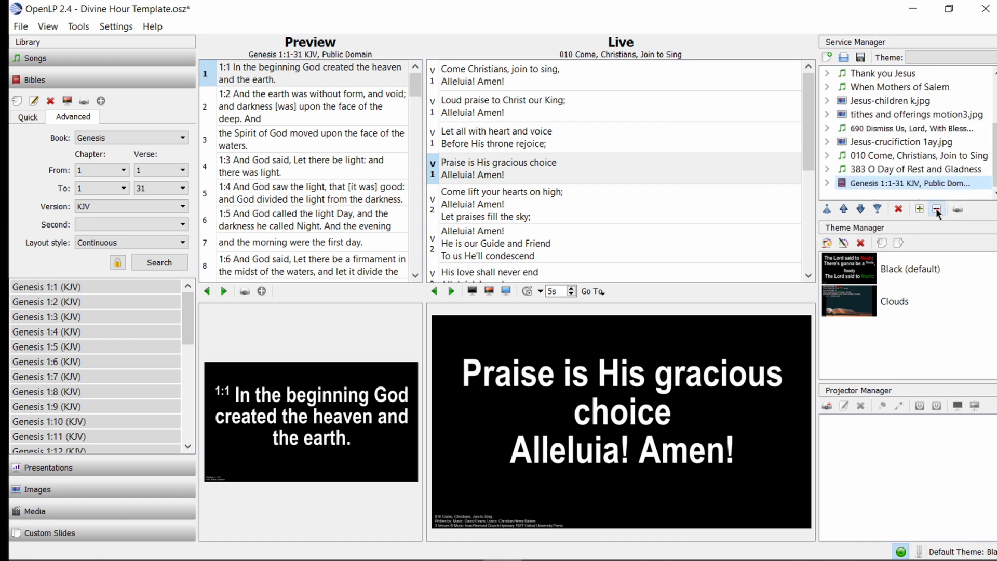
Step: Send the Genesis 1:1-31 service item live and switch to the empty Presentations library
{"action": "right_click", "coordinate": [894, 184]}
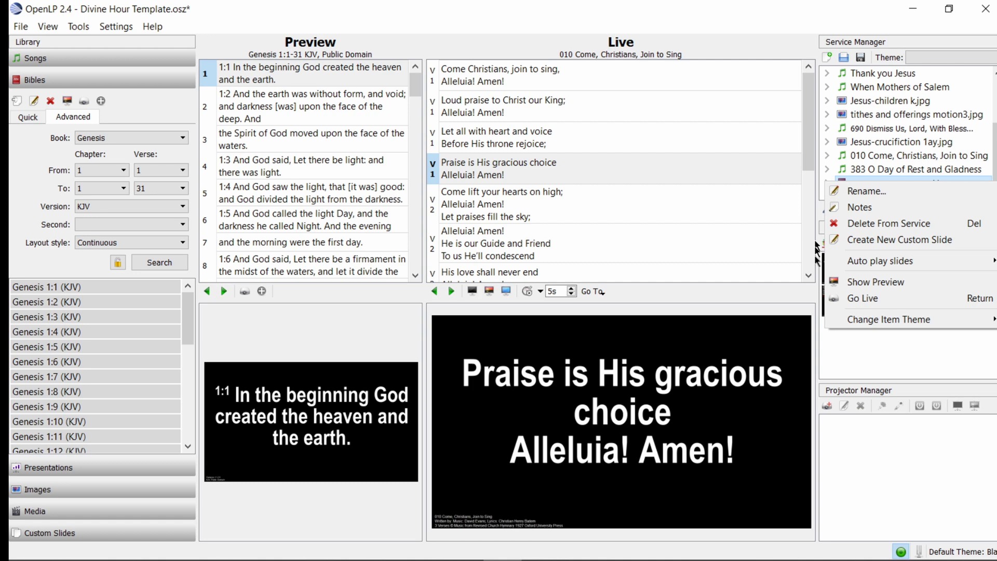
{"action": "left_click", "coordinate": [780, 289]}
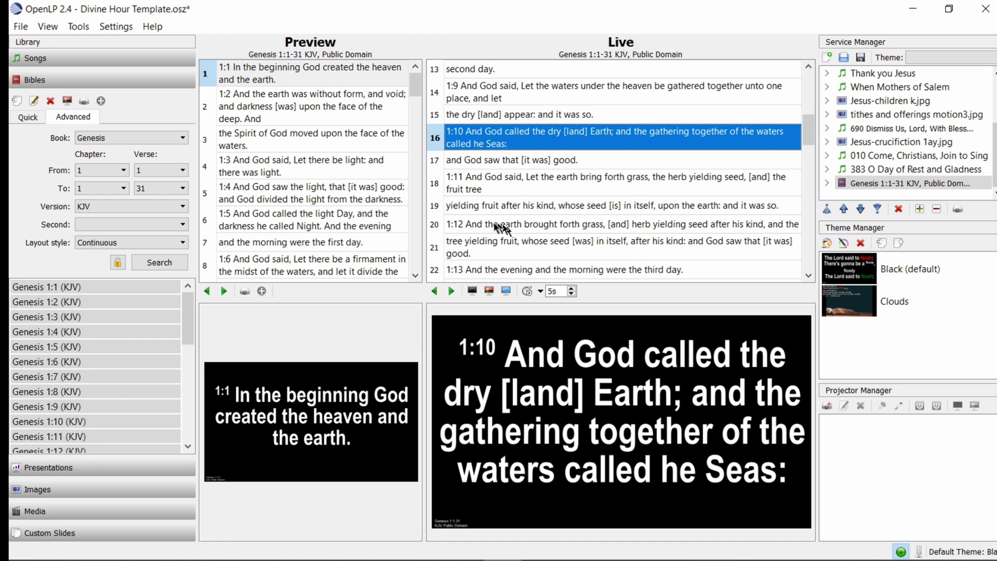
{"action": "left_click", "coordinate": [66, 468]}
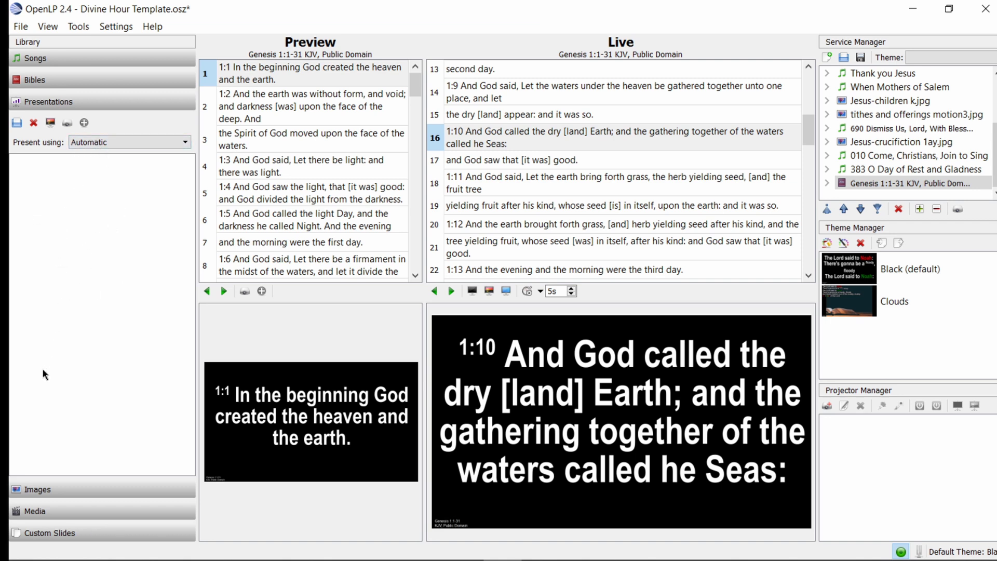
Step: Load en_2019t401.pdf from the Downloads folder into the Presentations library
{"action": "left_click", "coordinate": [17, 124]}
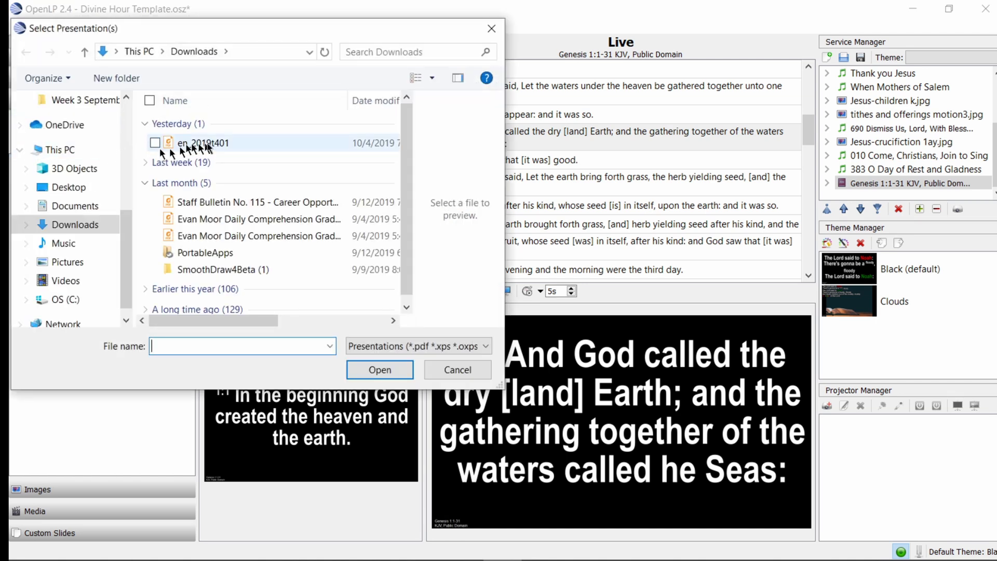
{"action": "left_click", "coordinate": [208, 146]}
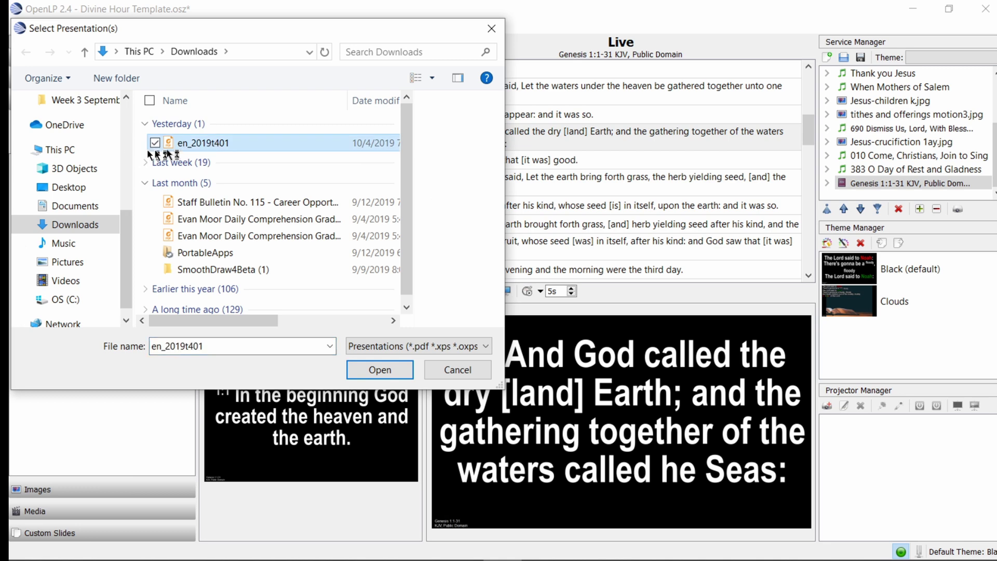
{"action": "left_click", "coordinate": [390, 370]}
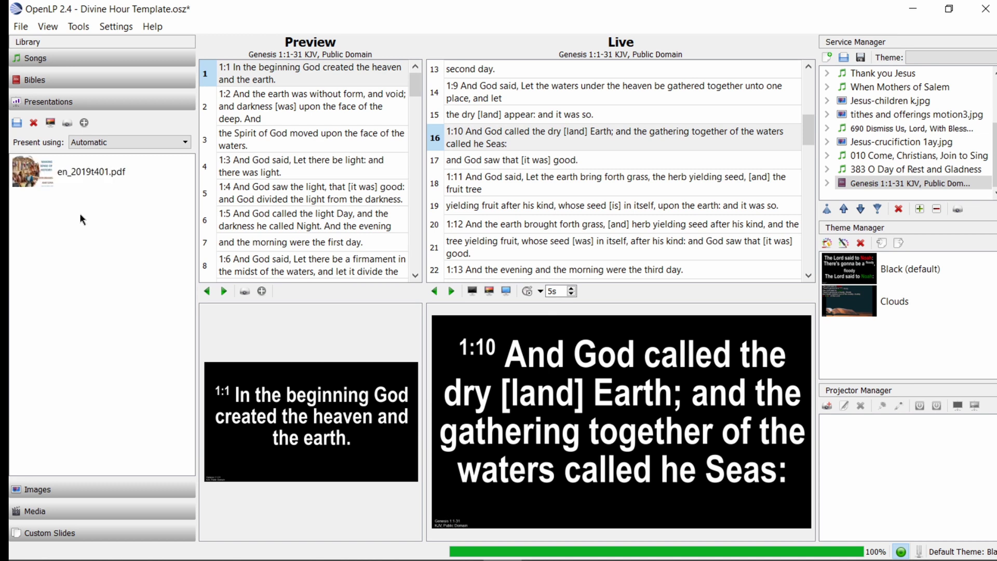
Step: Add en_2019t401.pdf to the end of the service and expand it to list slides 1–9
{"action": "left_click", "coordinate": [77, 171]}
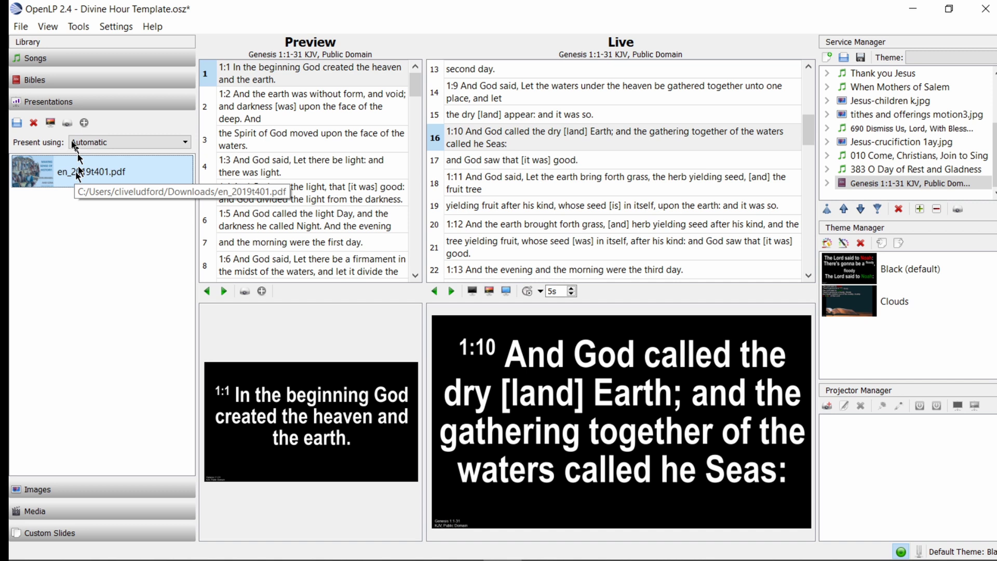
{"action": "left_click", "coordinate": [84, 123]}
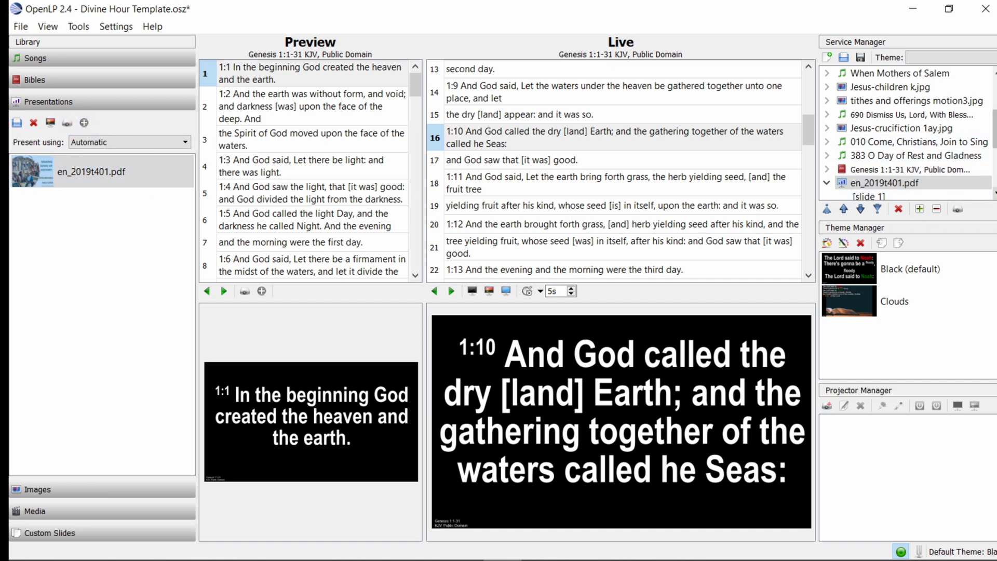
{"action": "scroll", "coordinate": [906, 135], "scroll_direction": "down", "scroll_amount": 5}
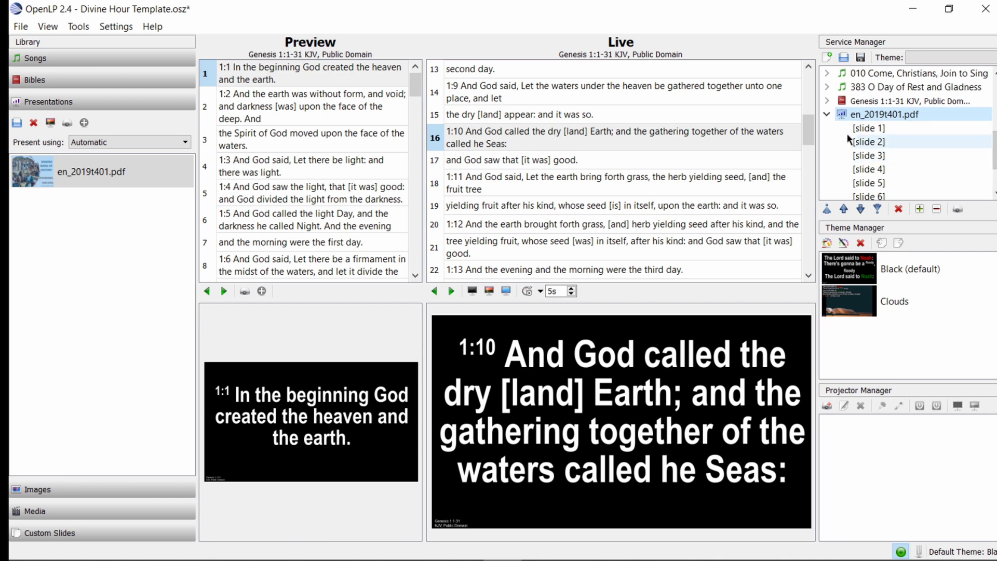
{"action": "left_click", "coordinate": [937, 209]}
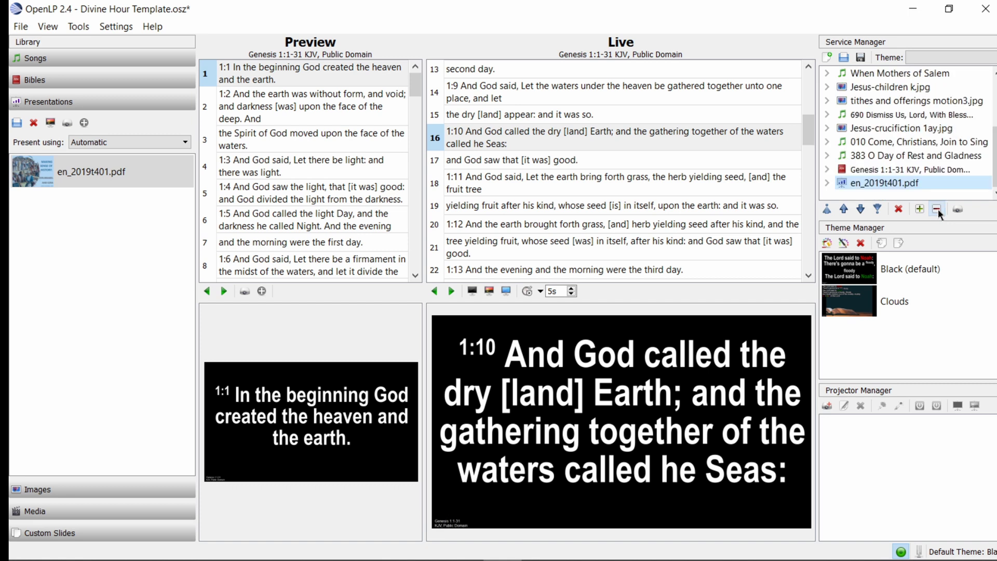
{"action": "left_click", "coordinate": [919, 209]}
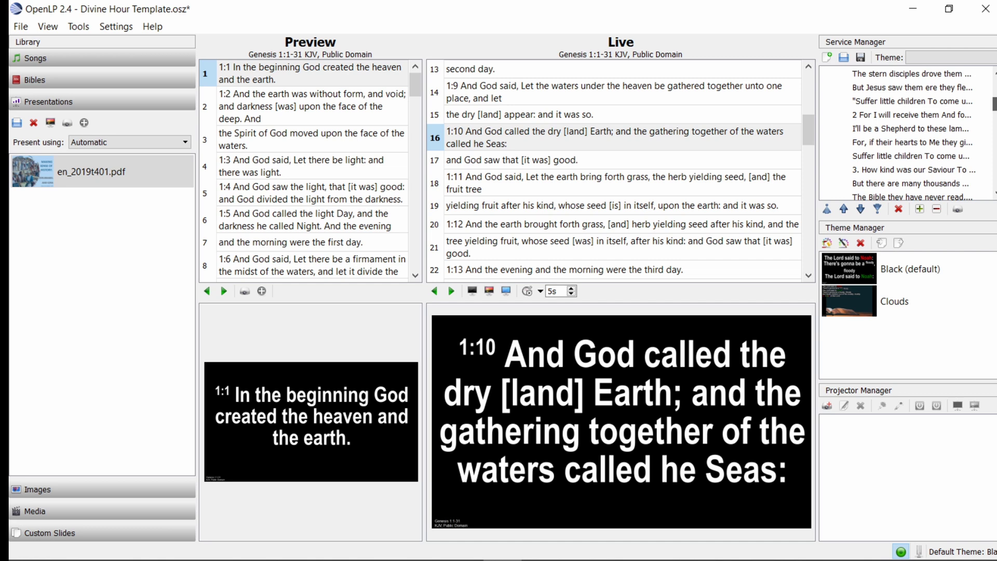
{"action": "scroll", "coordinate": [907, 133], "scroll_direction": "down", "scroll_amount": 10}
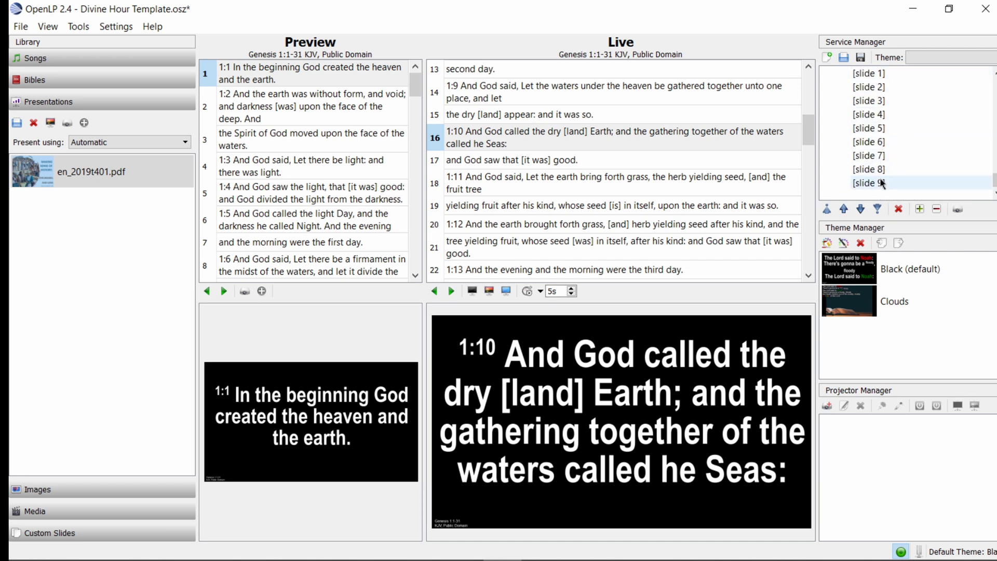
{"action": "left_click", "coordinate": [877, 89]}
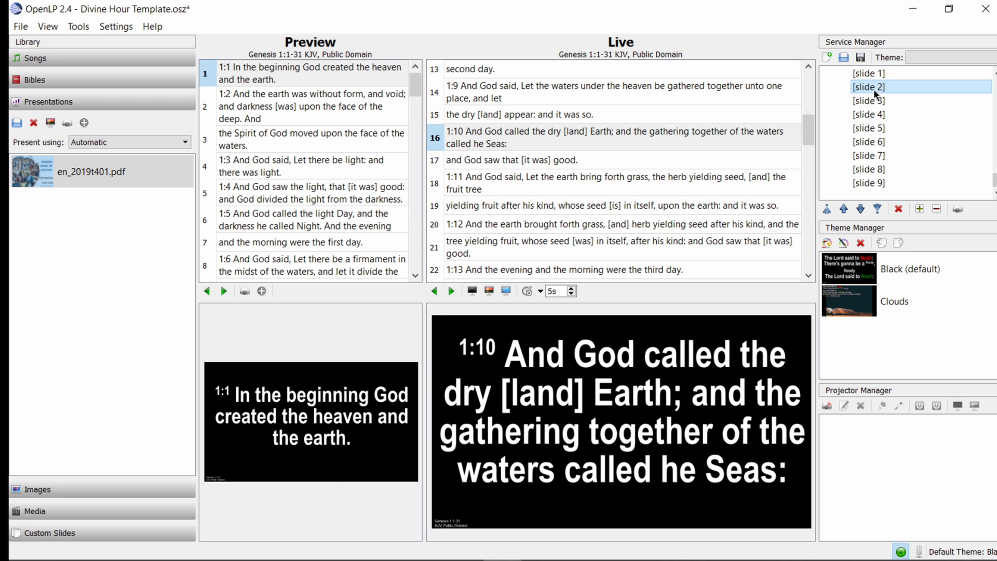
Step: Preview en_2019t401.pdf from slide 2 and send its slides live in place of Genesis
{"action": "right_click", "coordinate": [874, 89]}
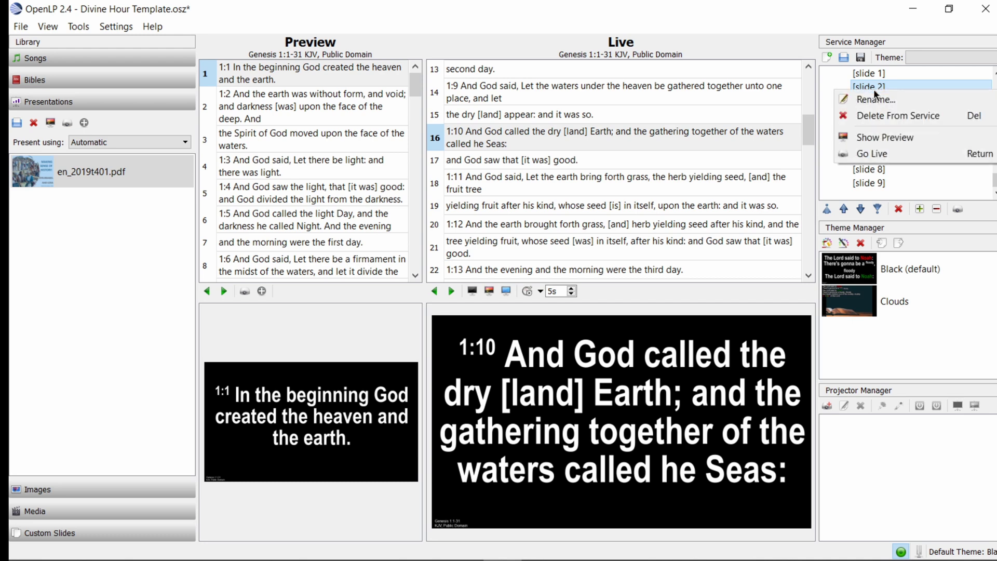
{"action": "left_click", "coordinate": [873, 139]}
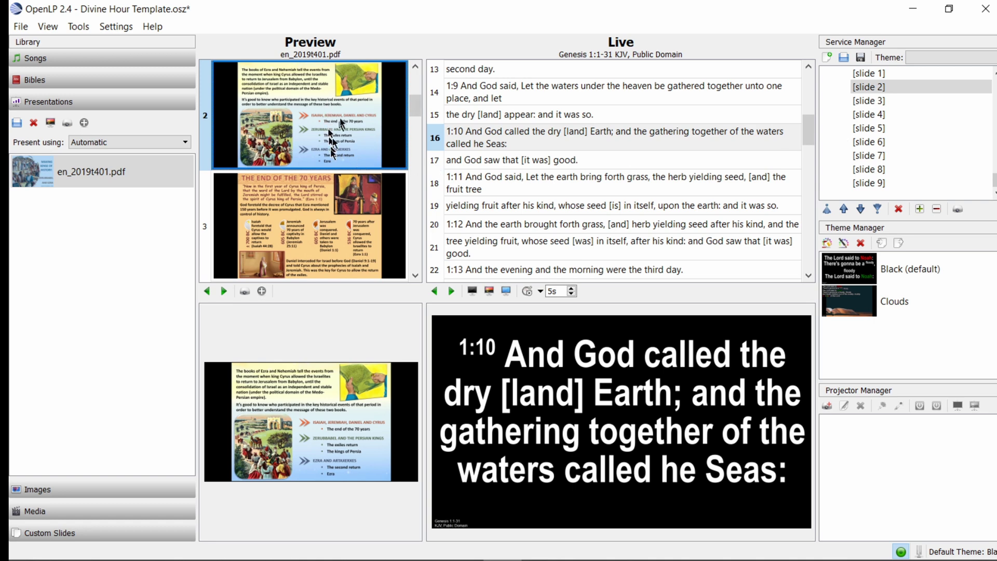
{"action": "left_click_drag", "start_coordinate": [414, 107], "coordinate": [403, 124]}
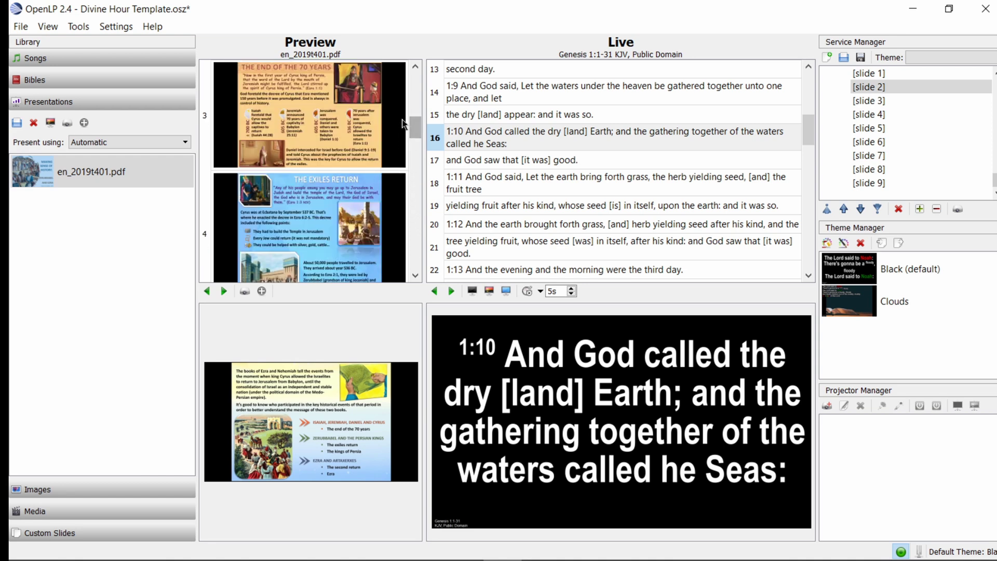
{"action": "left_click", "coordinate": [245, 290]}
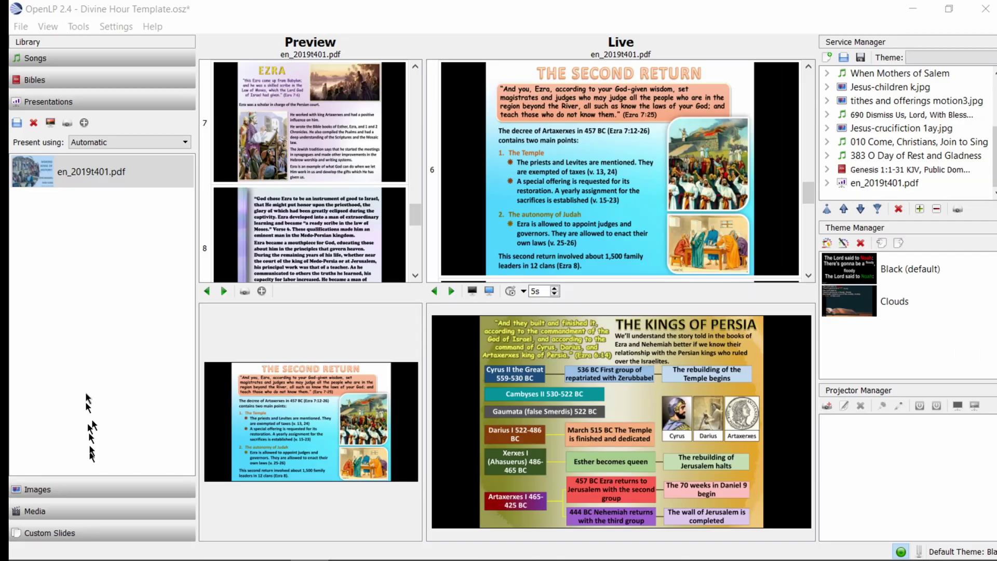
Step: Add choir.gif from the Images library to the service live, collapse it, and open Media
{"action": "left_click", "coordinate": [73, 488]}
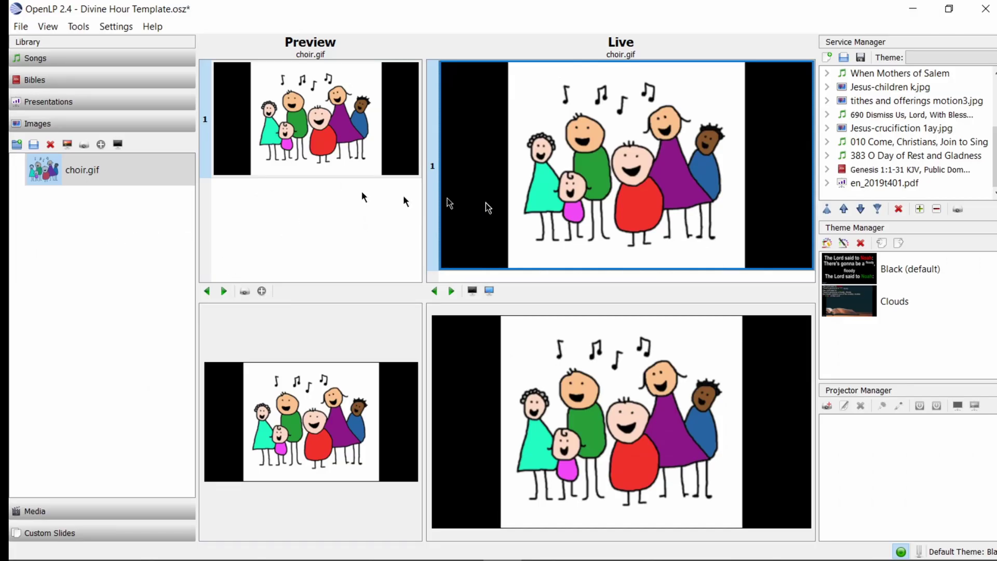
{"action": "left_click", "coordinate": [263, 292]}
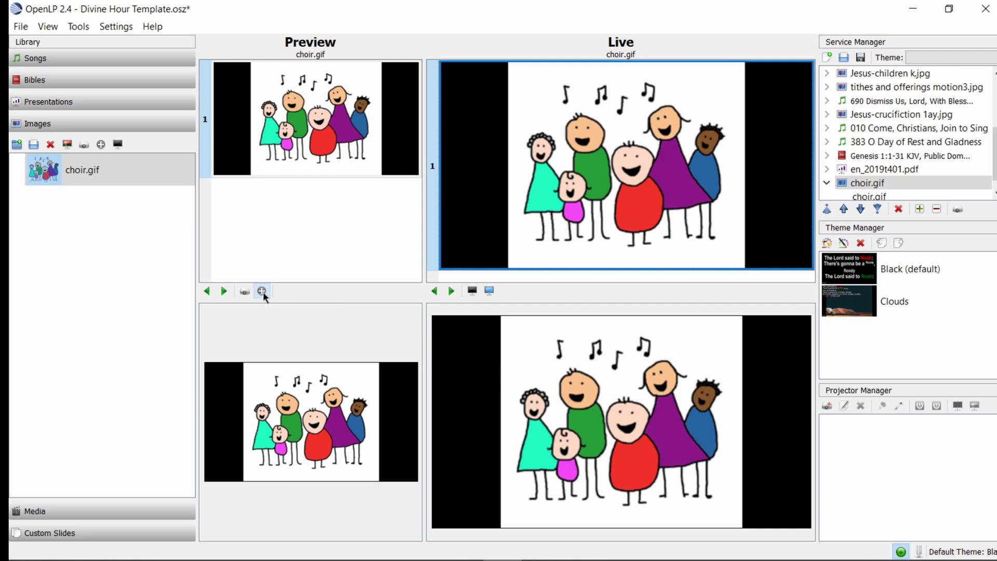
{"action": "left_click", "coordinate": [937, 209]}
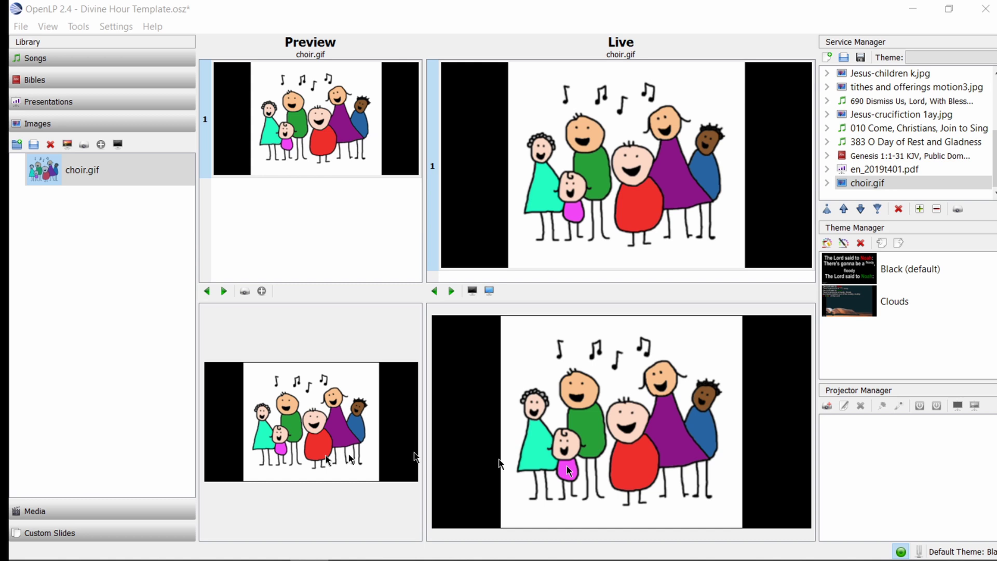
{"action": "left_click", "coordinate": [52, 512]}
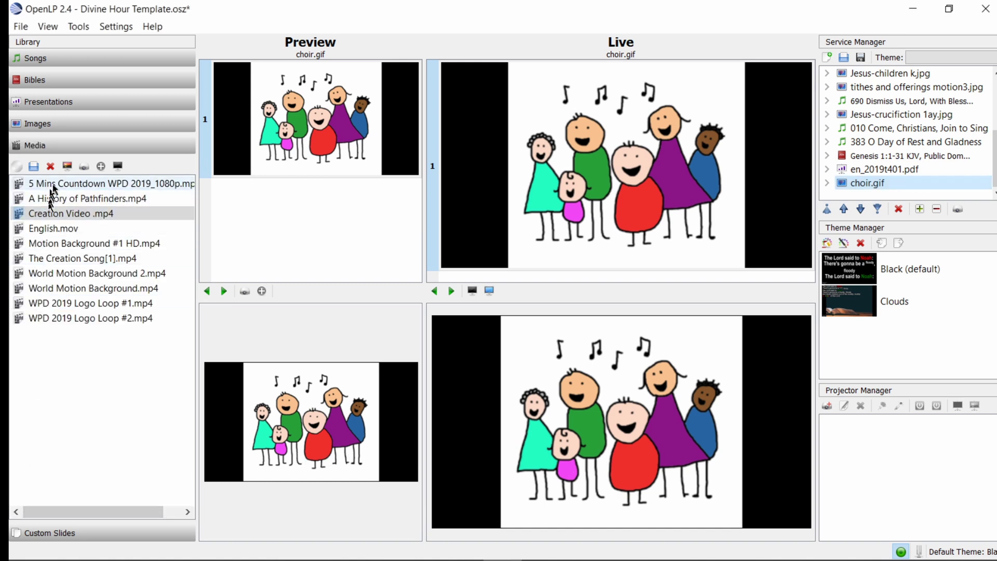
Step: Append Creation Video .mp4 to the service, preview it paused, and select it in the service
{"action": "left_click", "coordinate": [61, 214]}
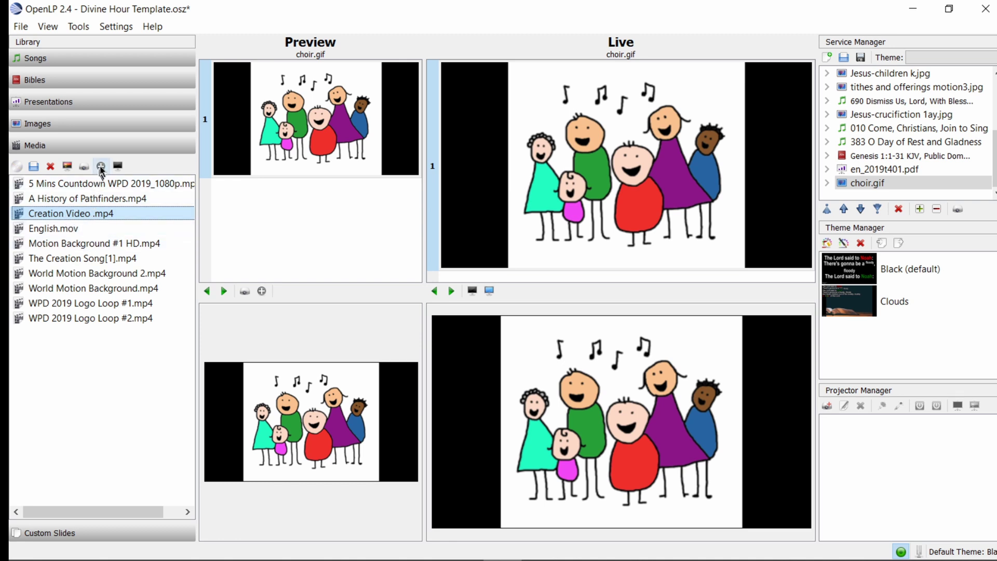
{"action": "left_click", "coordinate": [102, 166]}
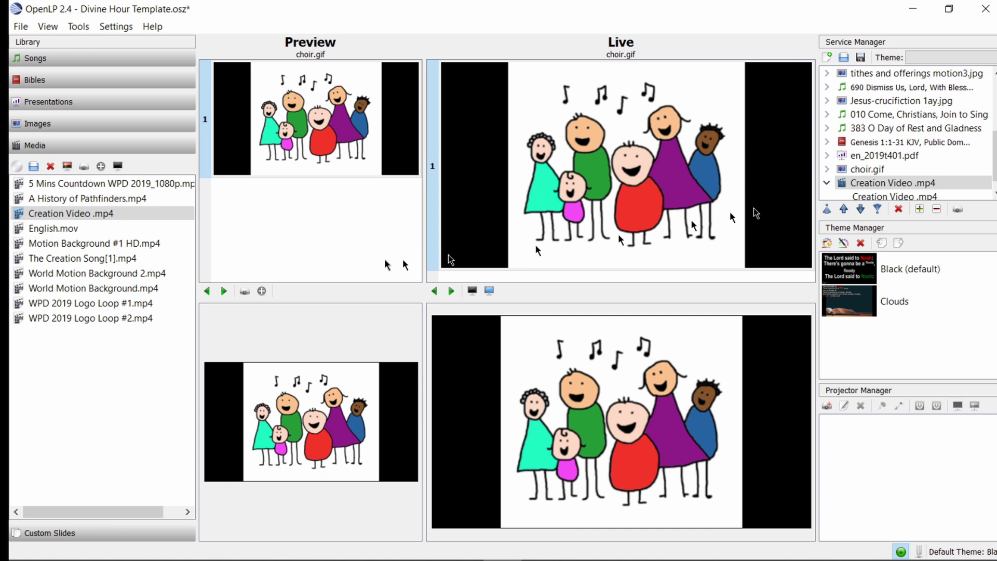
{"action": "left_click", "coordinate": [138, 219]}
{"action": "right_click", "coordinate": [133, 215]}
{"action": "left_click", "coordinate": [167, 227]}
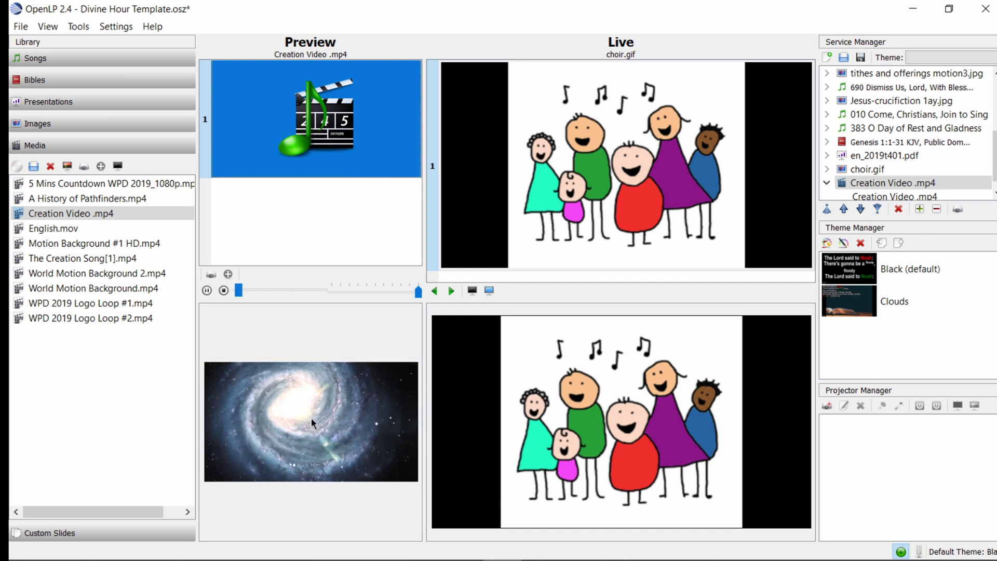
{"action": "left_click", "coordinate": [207, 289]}
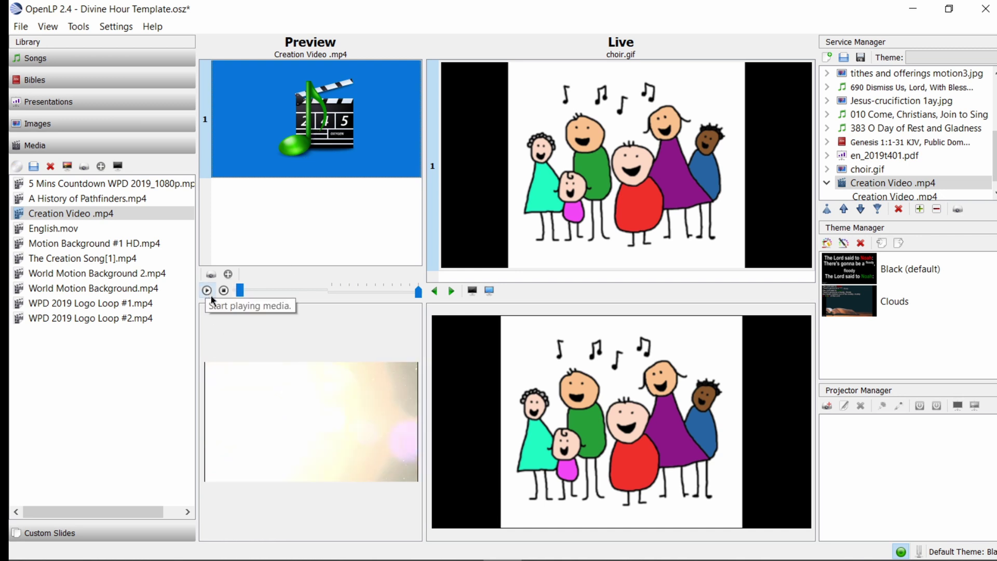
{"action": "left_click", "coordinate": [923, 197]}
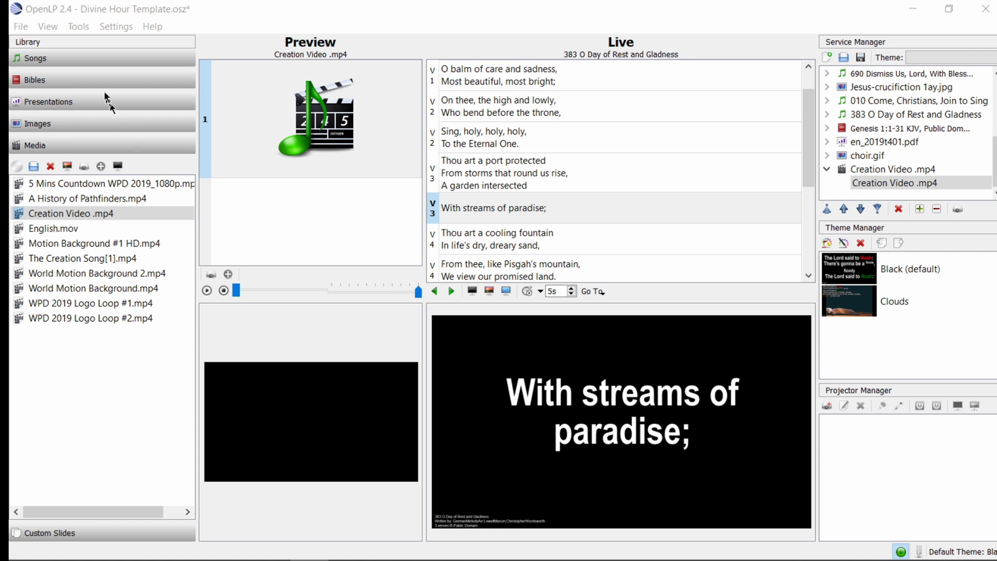
Step: Display the saved alert calling all choir members to the Children's Dept
{"action": "left_click", "coordinate": [85, 26]}
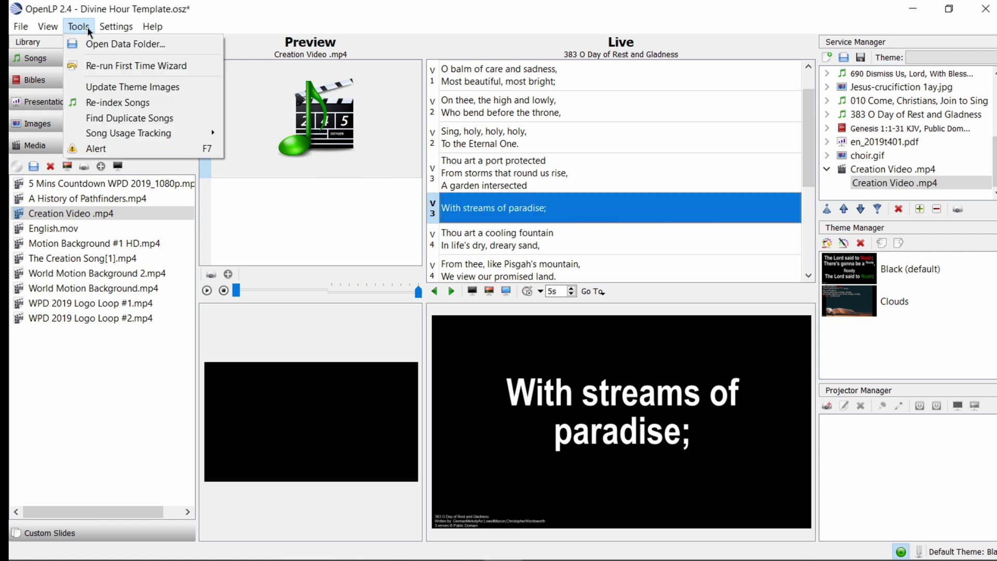
{"action": "left_click", "coordinate": [96, 149]}
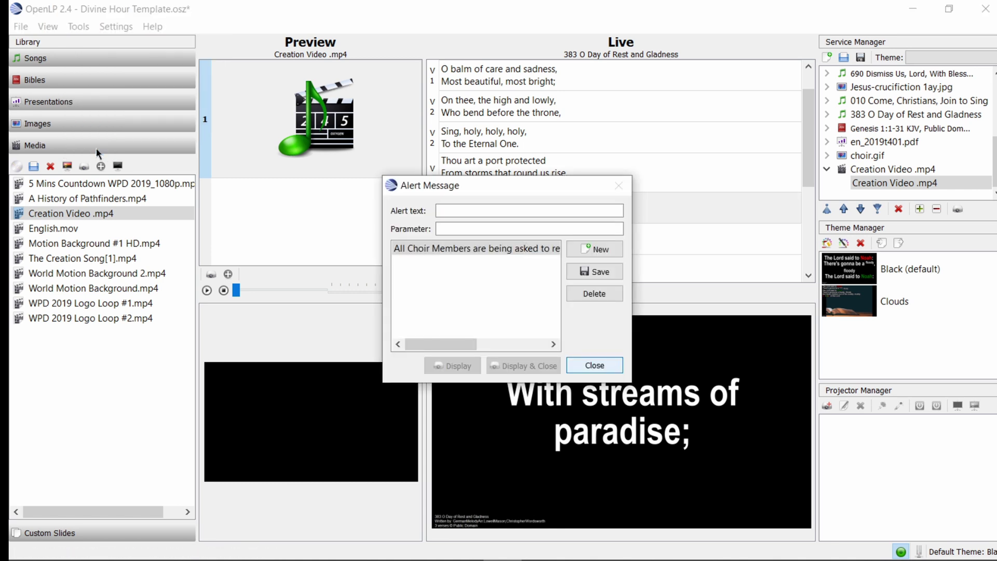
{"action": "left_click", "coordinate": [404, 254]}
{"action": "left_click", "coordinate": [550, 248]}
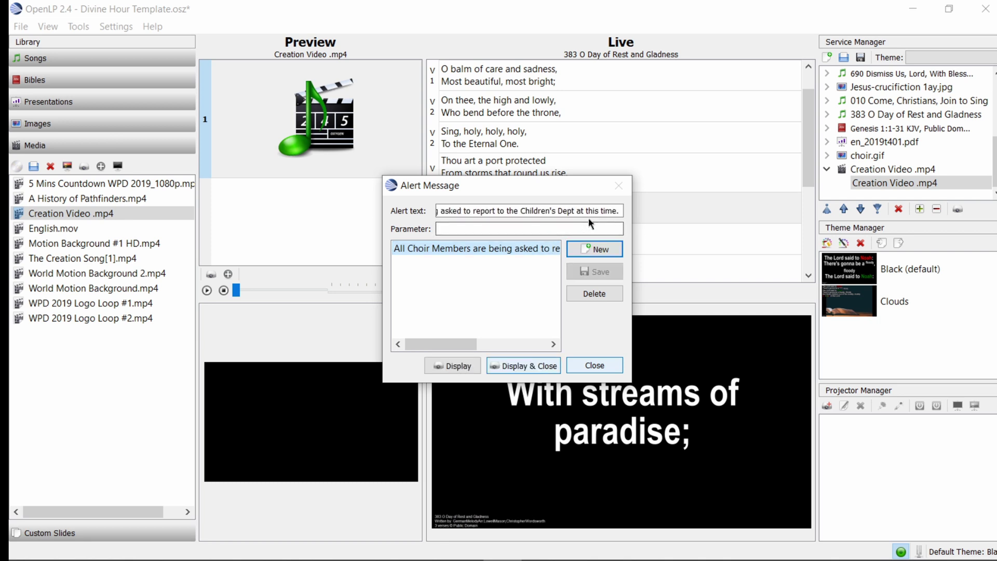
{"action": "left_click", "coordinate": [455, 370]}
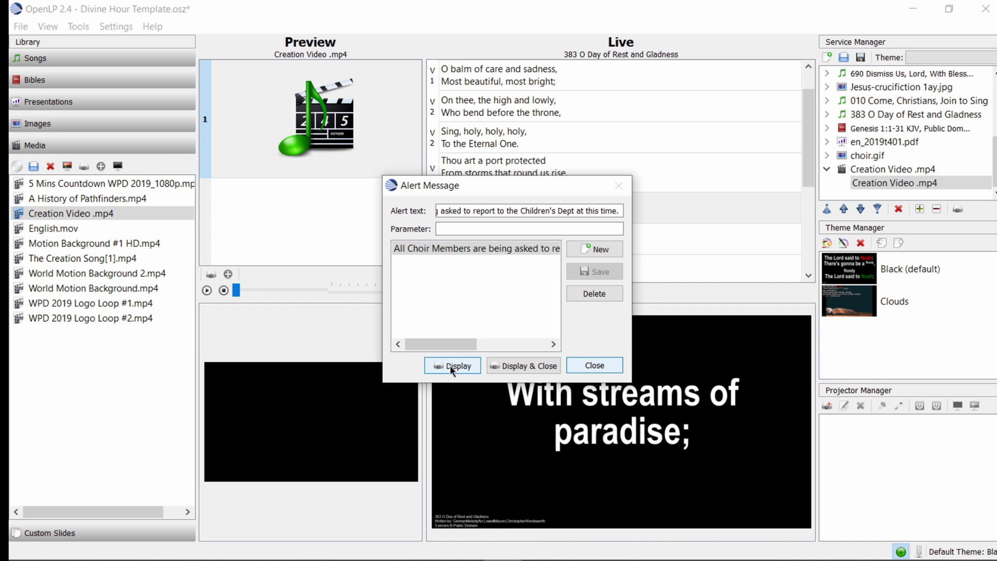
Step: Clear the old text from the Alert text field
{"action": "left_click", "coordinate": [450, 366]}
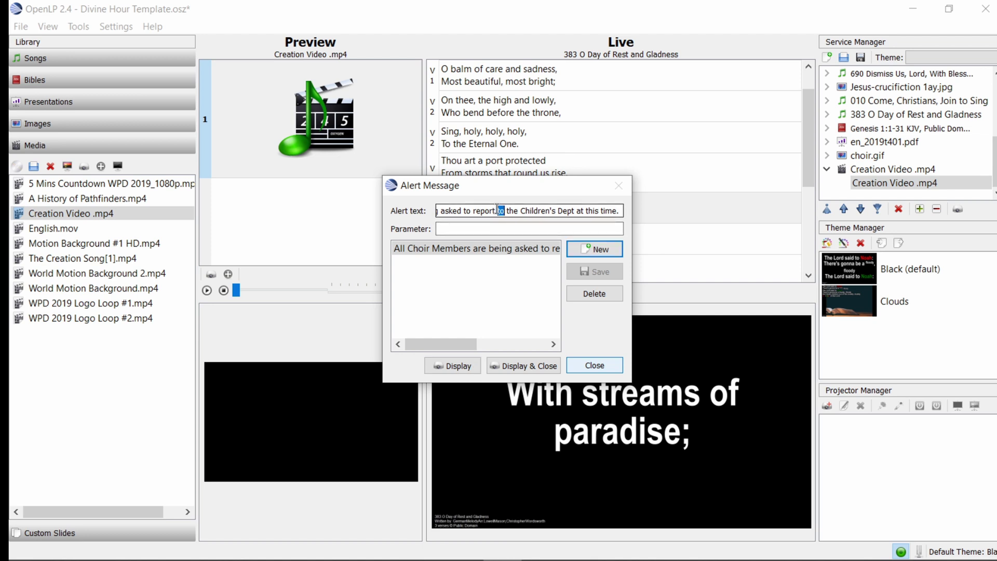
{"action": "triple_click", "coordinate": [497, 210]}
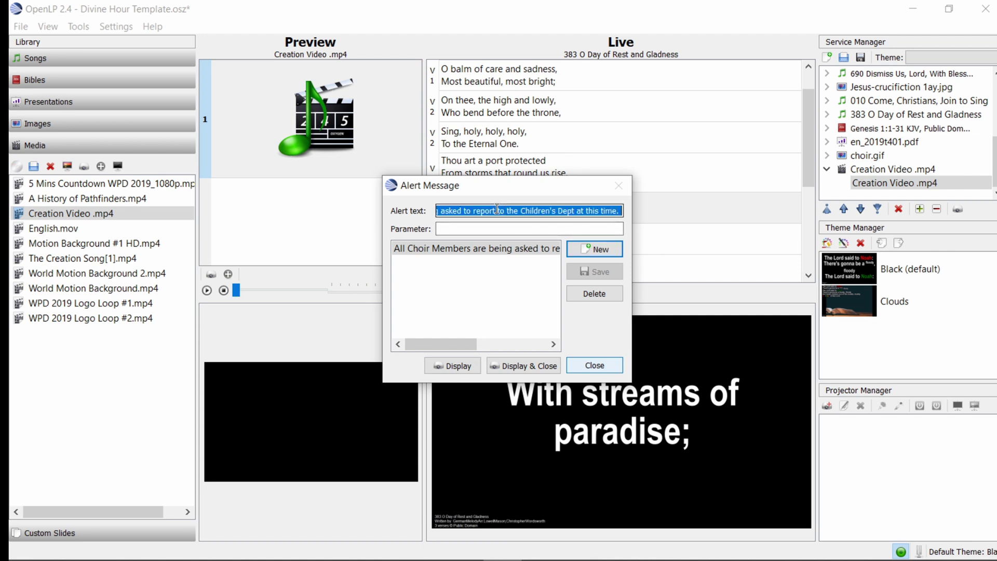
{"action": "key", "text": "BackSpace"}
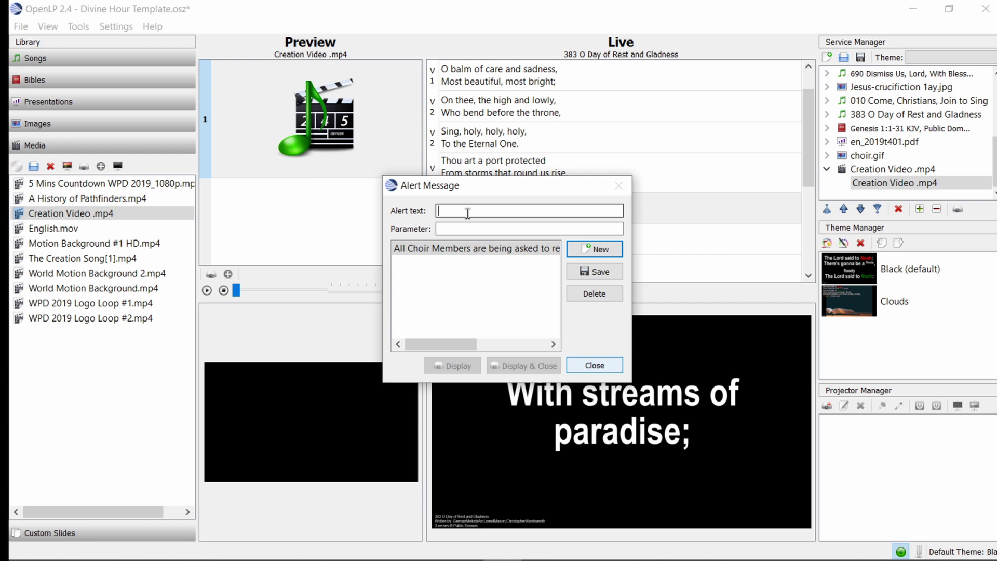
Step: Save and display a new alert asking a member to report to the vestry, then close the dialog
{"action": "type", "text": "Will Bro. Brown"}
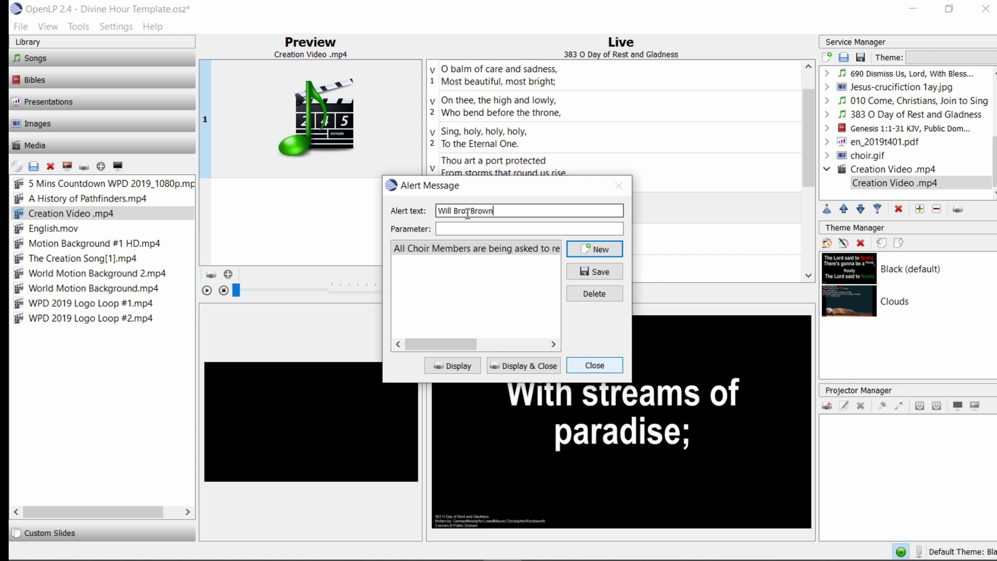
{"action": "type", "text": "please report to the vestry at"}
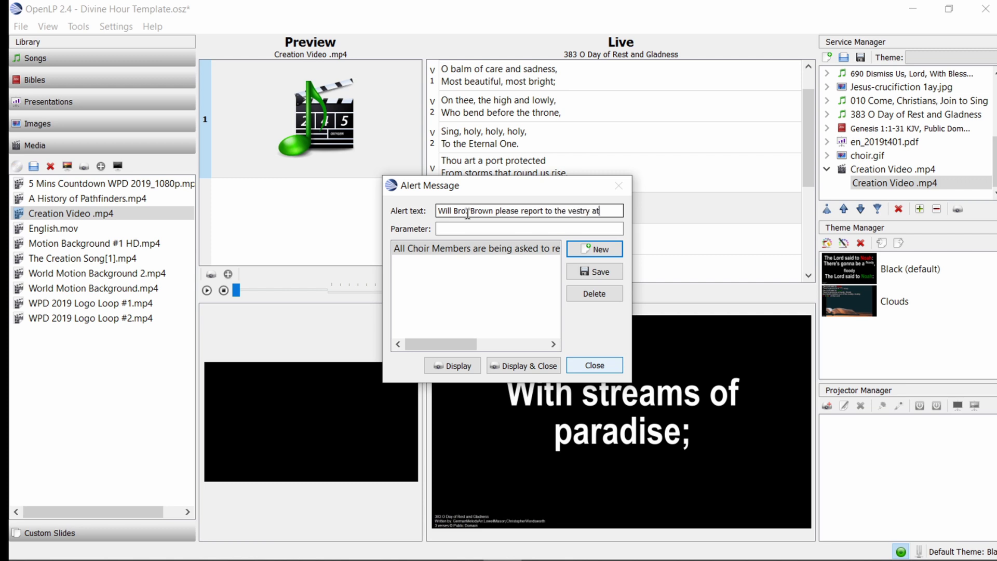
{"action": "type", "text": " this time."}
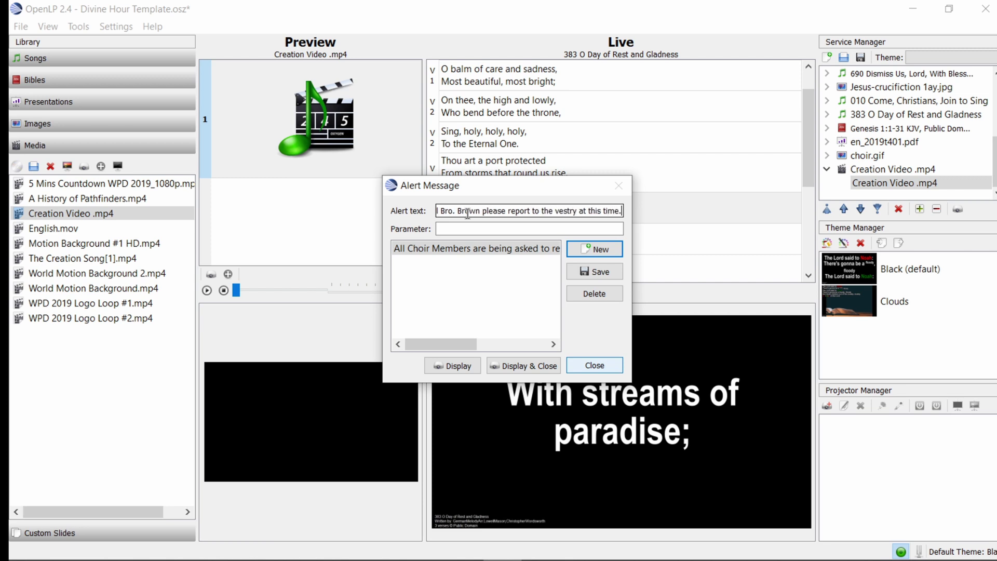
{"action": "left_click", "coordinate": [601, 252]}
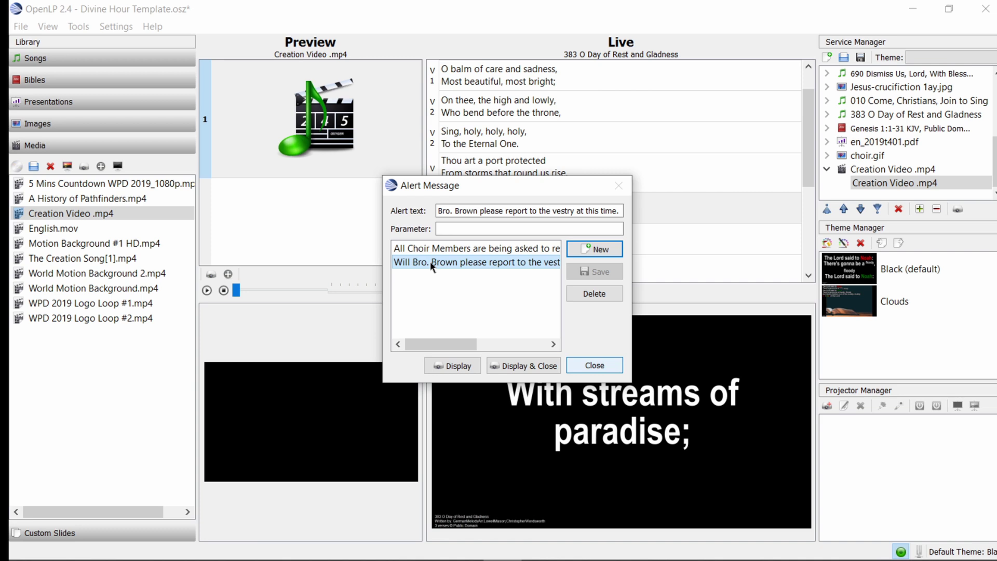
{"action": "left_click", "coordinate": [457, 367]}
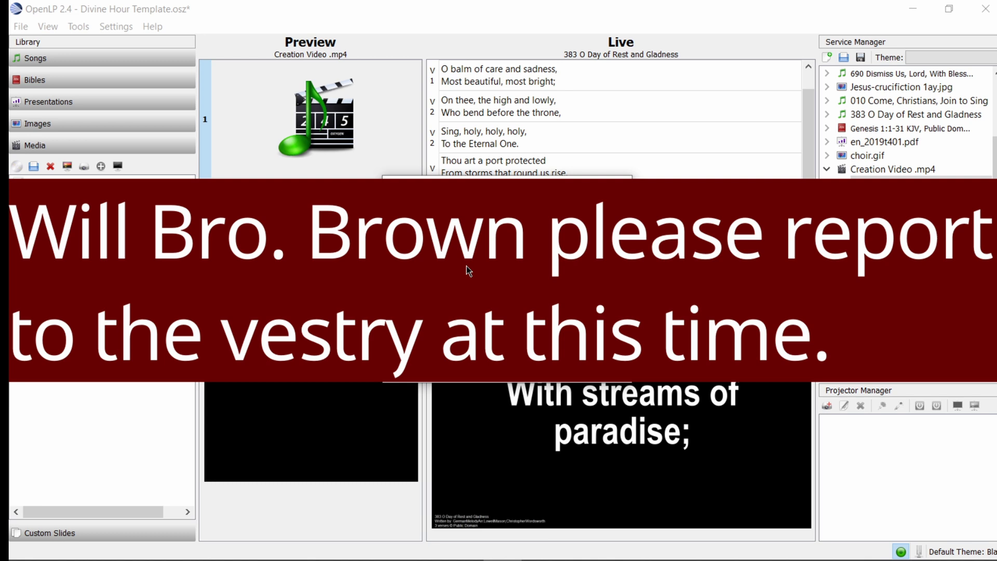
{"action": "left_click", "coordinate": [616, 360]}
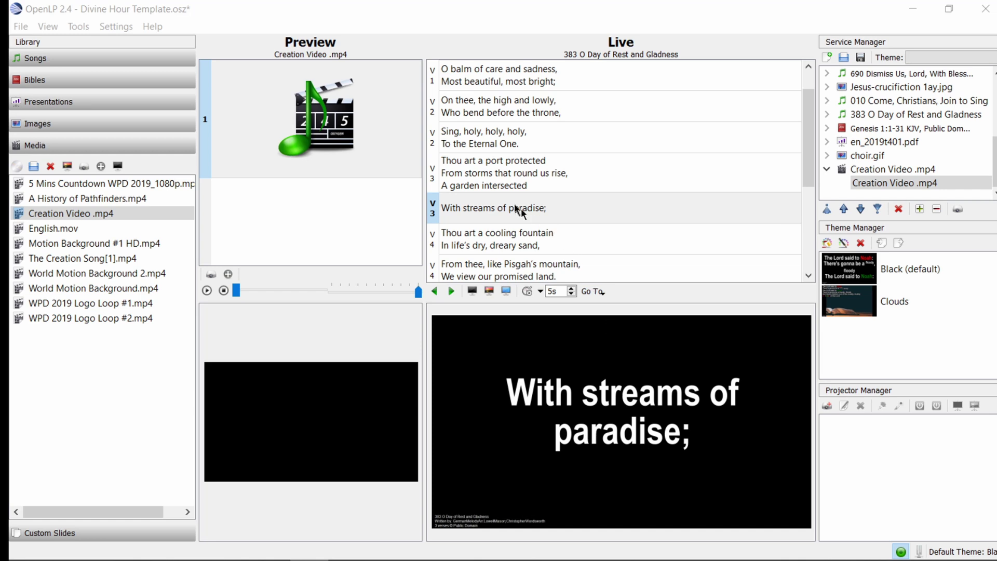